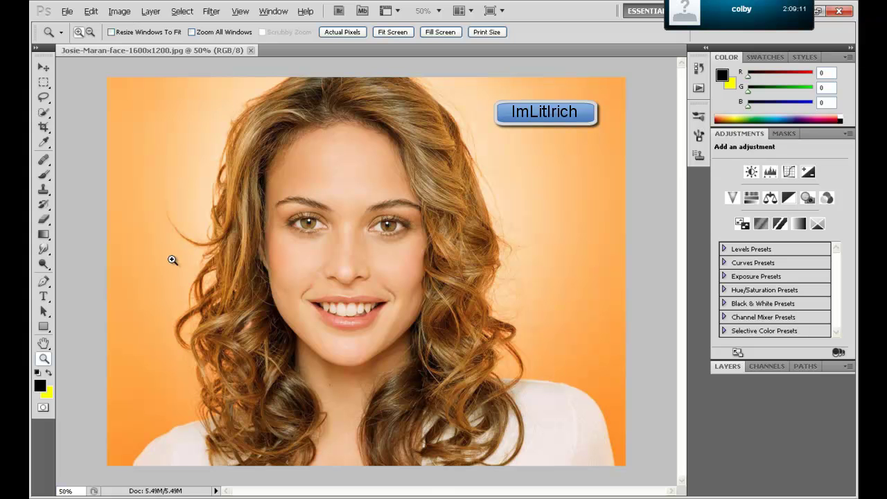
Sample the foreground colour from the front teeth and lighten it to the off-white f3ebe5
left_click_drag(265, 267, 490, 389)
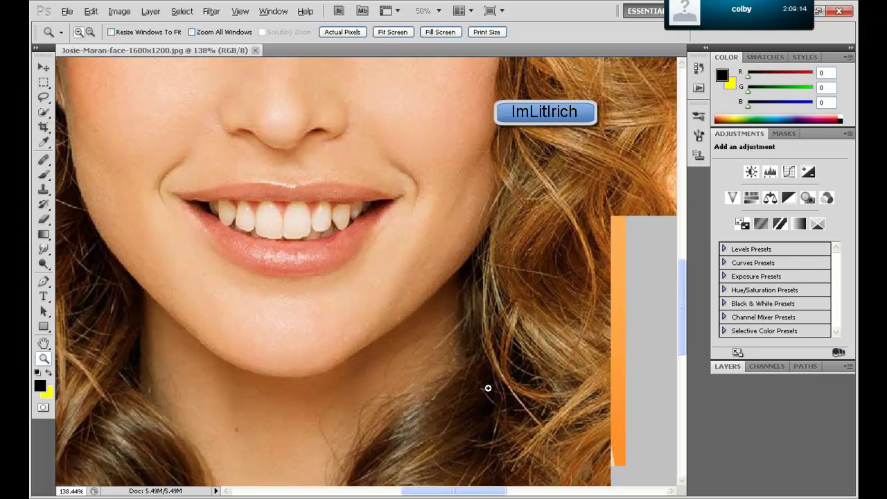
left_click_drag(415, 354, 99, 88)
left_click_drag(433, 492, 438, 492)
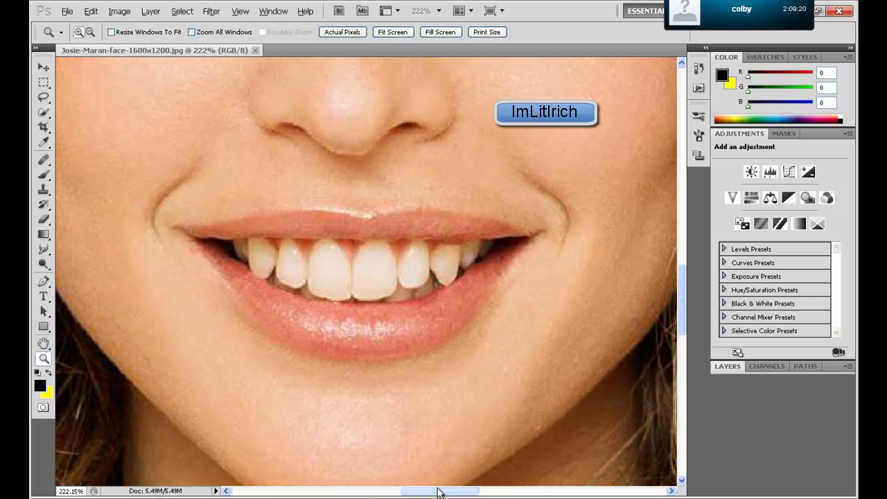
left_click(39, 385)
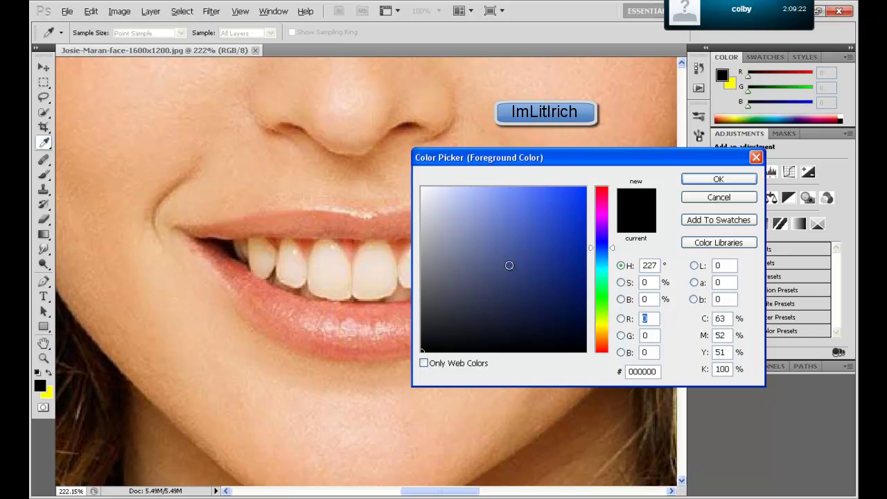
left_click(334, 256)
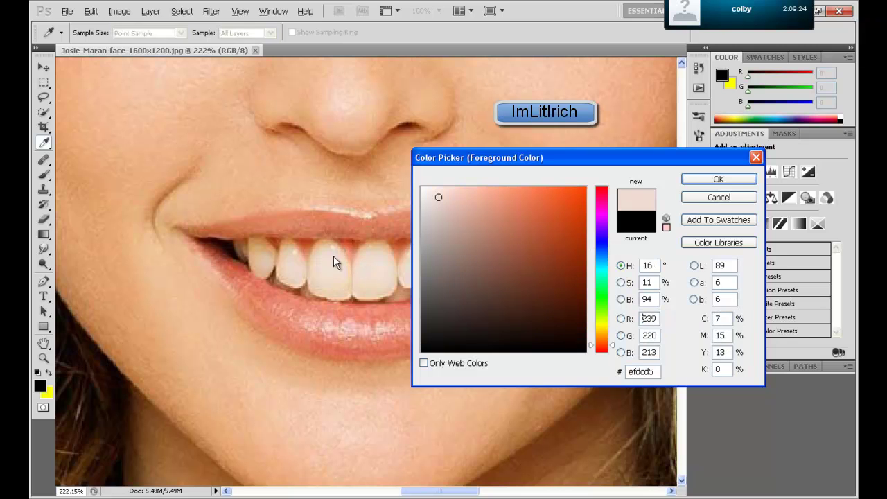
left_click(371, 263)
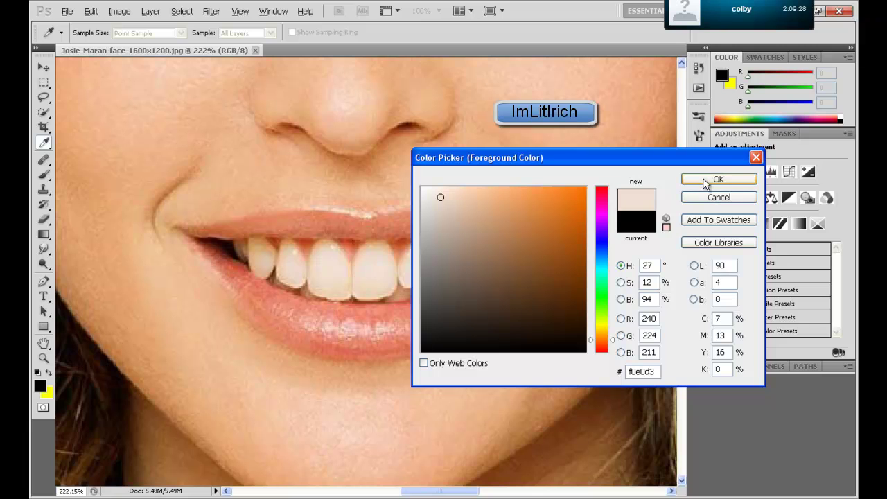
left_click(433, 192)
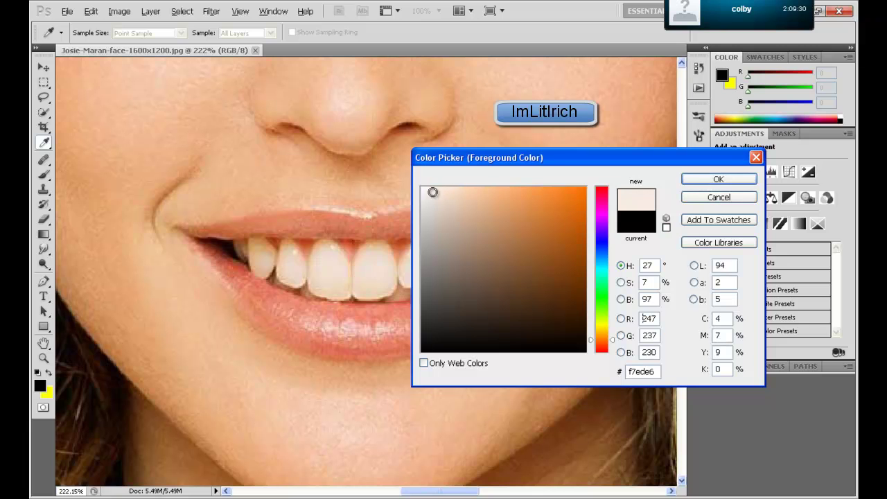
left_click(430, 194)
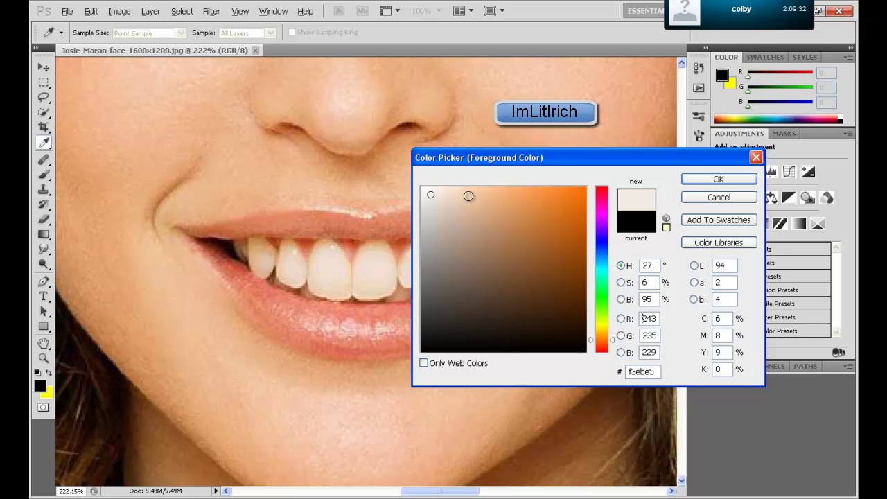
key("z")
left_click(698, 178)
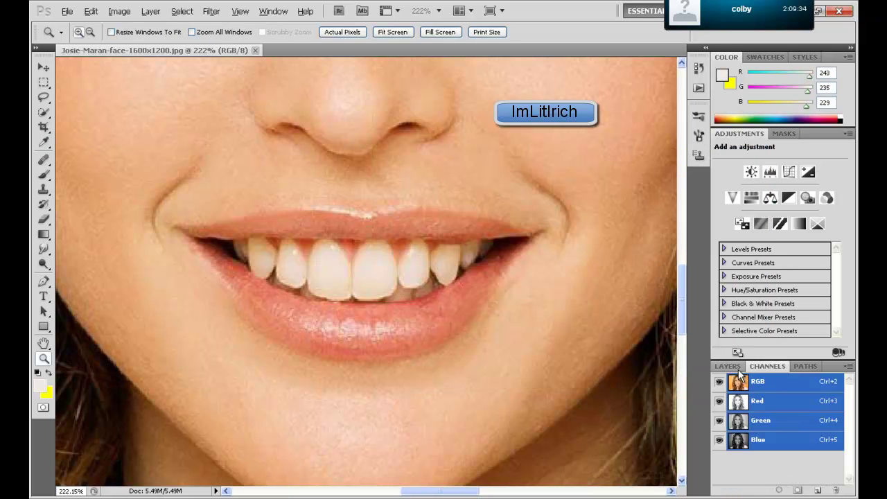
Add a new layer and paint over all the visible teeth with a 6 px brush
left_click(818, 489)
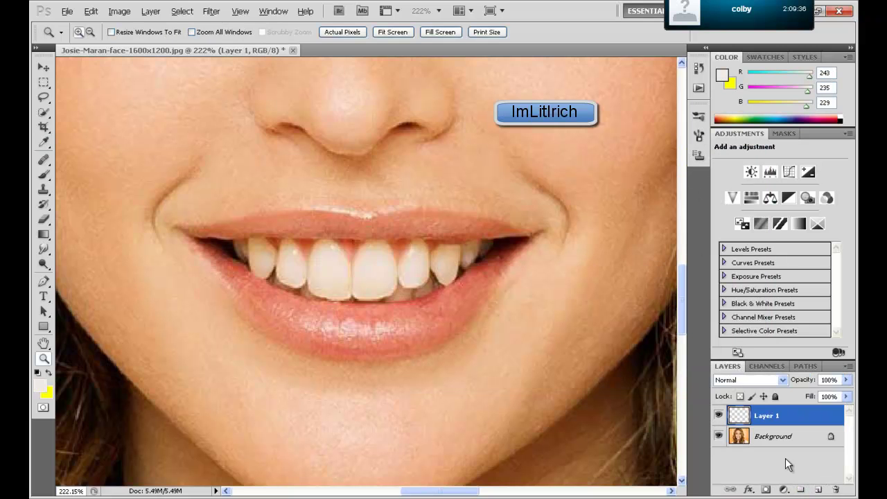
left_click(43, 175)
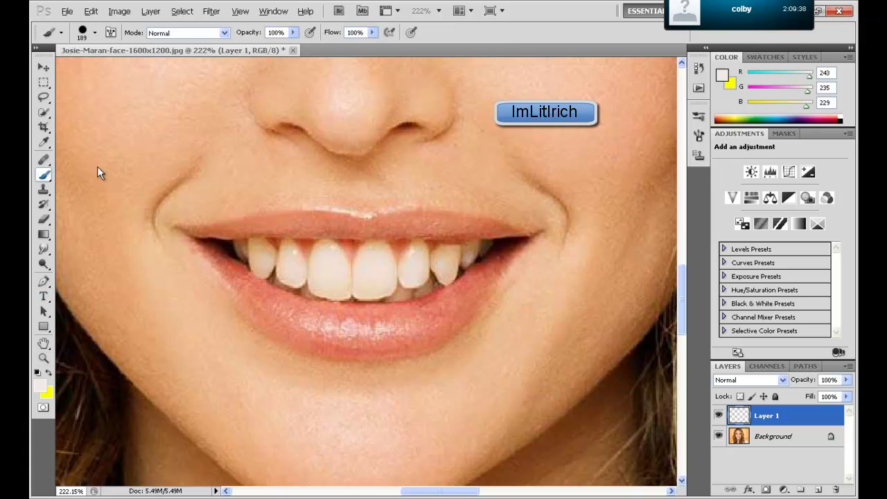
left_click(94, 32)
left_click_drag(92, 67, 56, 69)
left_click(317, 266)
mouse_move(317, 266)
left_mouse_down()
mouse_move(321, 252)
mouse_move(339, 263)
mouse_move(335, 286)
mouse_move(323, 286)
mouse_move(314, 283)
mouse_move(340, 289)
mouse_move(338, 263)
mouse_move(342, 271)
left_mouse_up()
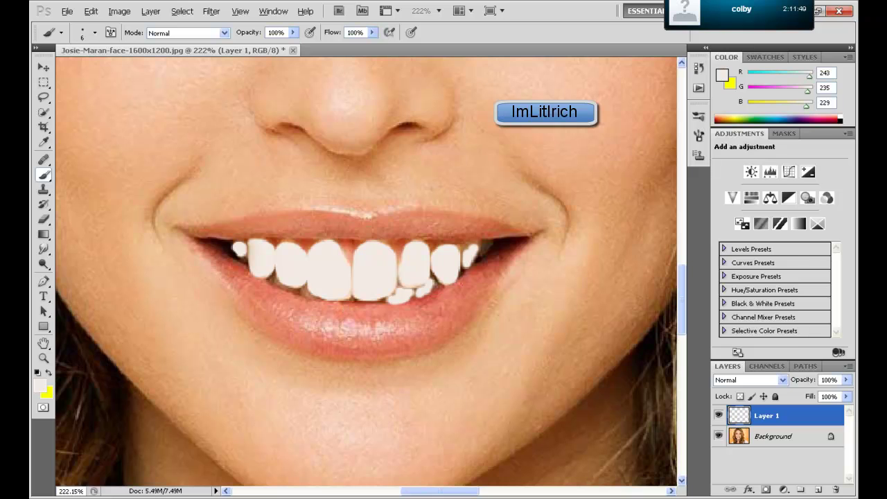
Set the painted teeth layer's blend mode to Soft Light
left_click(782, 379)
left_click(747, 202)
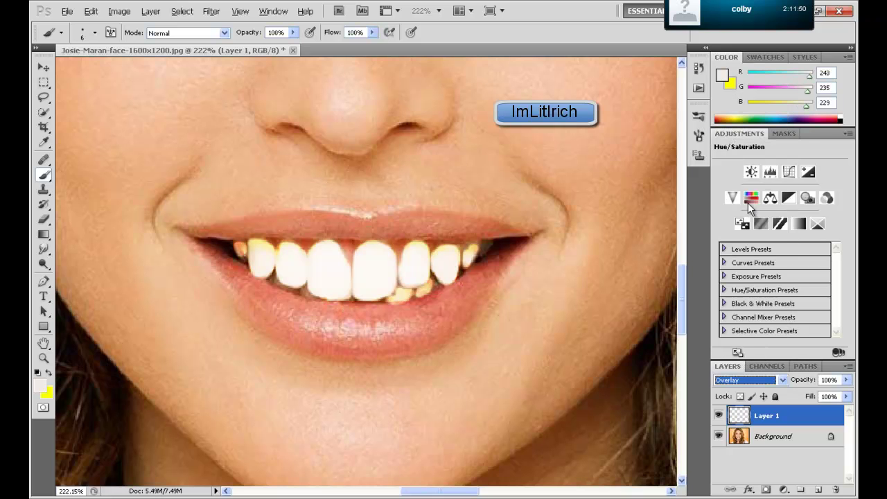
key("Down")
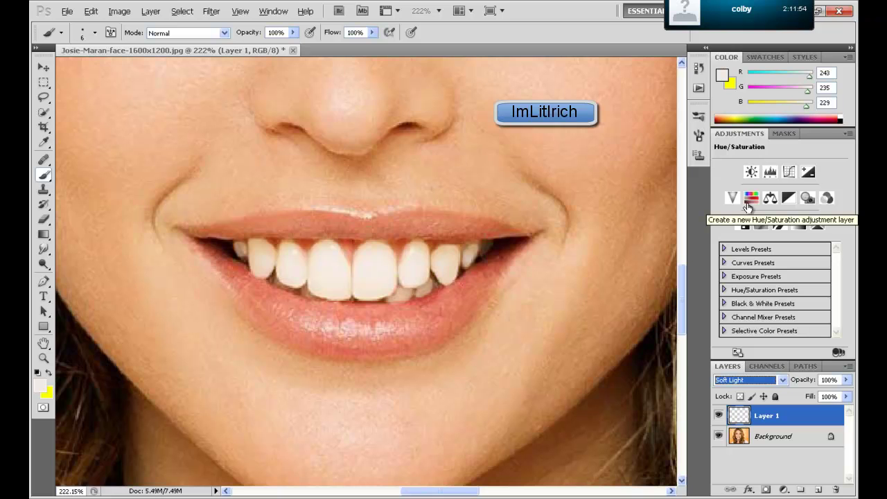
Hide and show the painted layer to compare the teeth close up with and without whitening
left_click(718, 415)
left_click(718, 416)
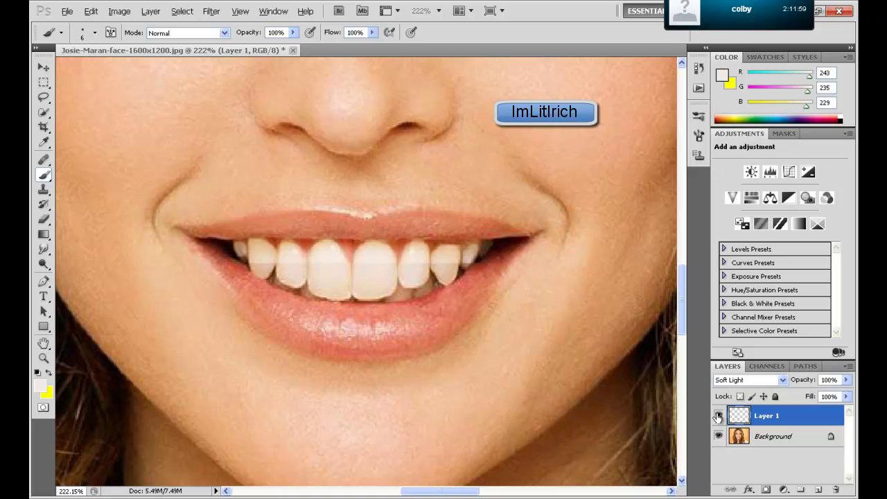
left_click(717, 416)
left_click(718, 415)
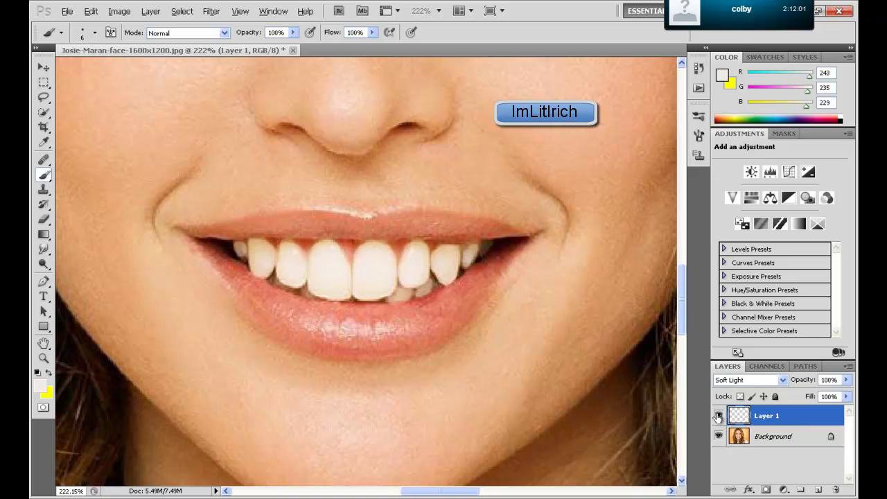
Change the view from the close-up of the mouth to the whole photo fitted on screen
left_click(486, 246)
left_click(43, 81)
right_click(232, 185)
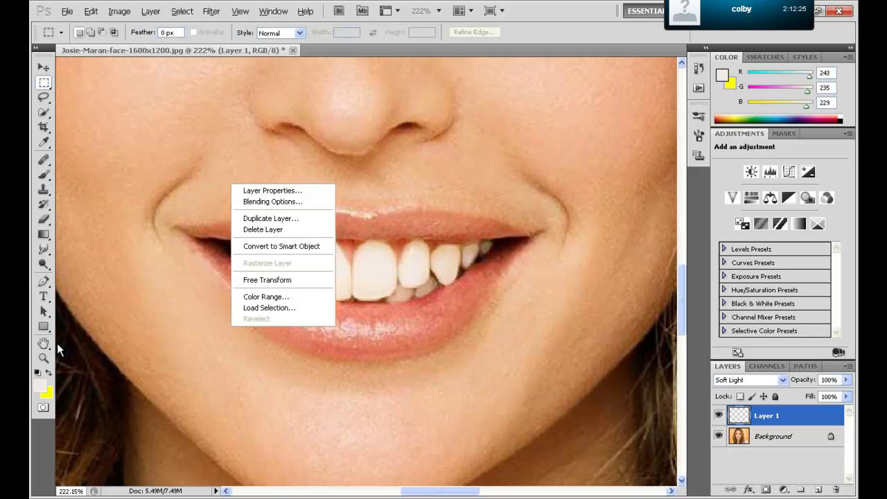
left_click(43, 357)
left_click(43, 357)
right_click(207, 295)
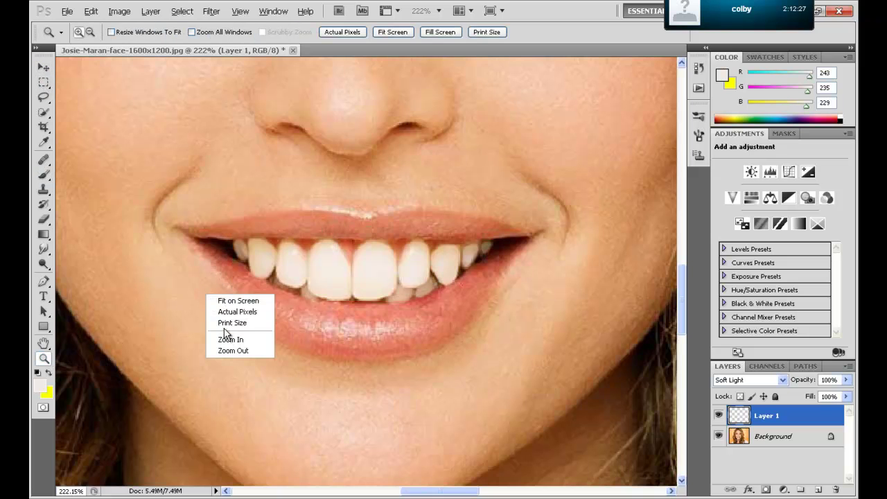
left_click(223, 323)
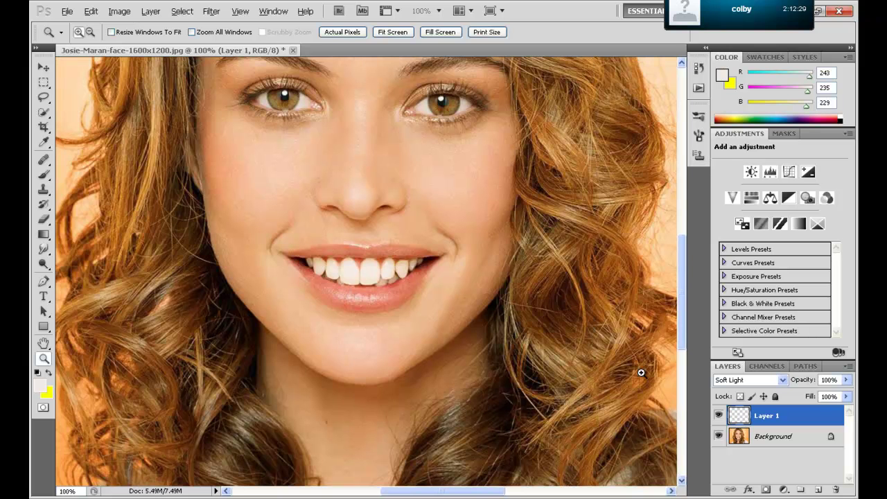
right_click(313, 300)
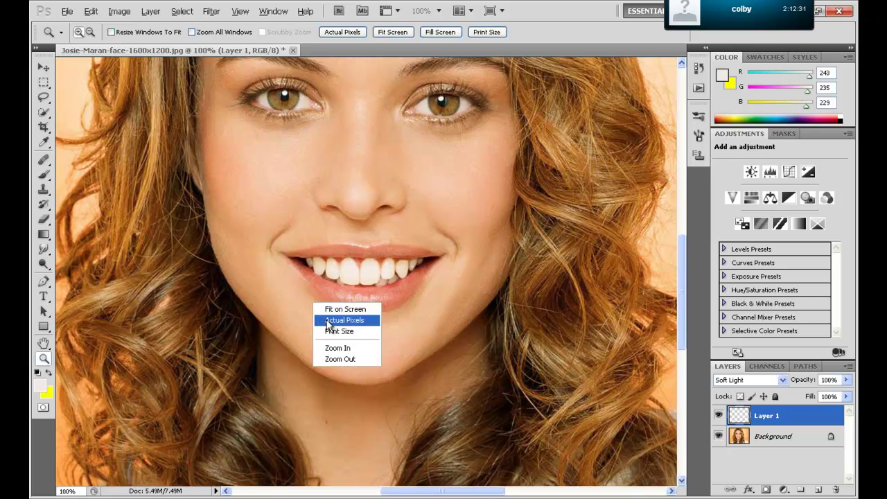
left_click(326, 319)
left_click(352, 321)
right_click(353, 321)
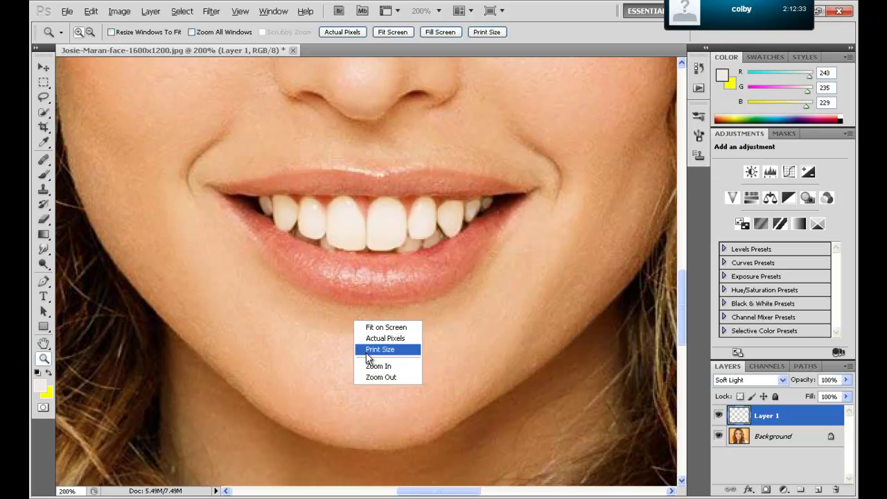
left_click(371, 376)
right_click(375, 370)
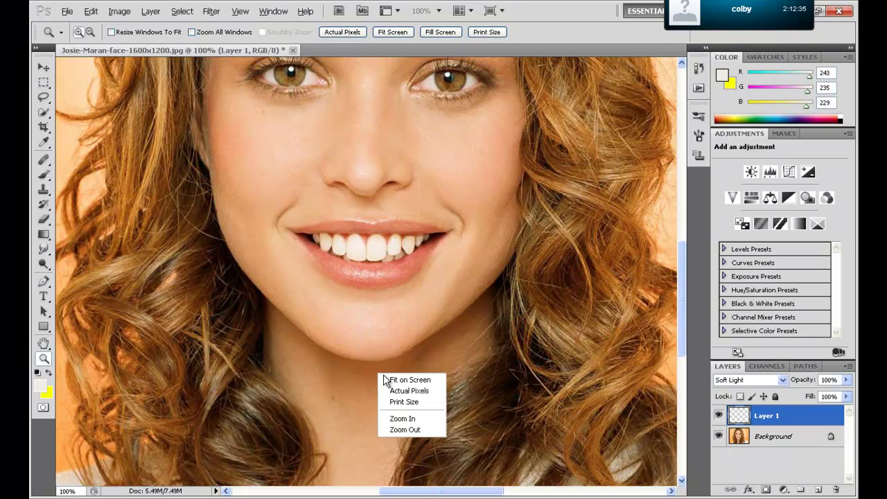
left_click(385, 376)
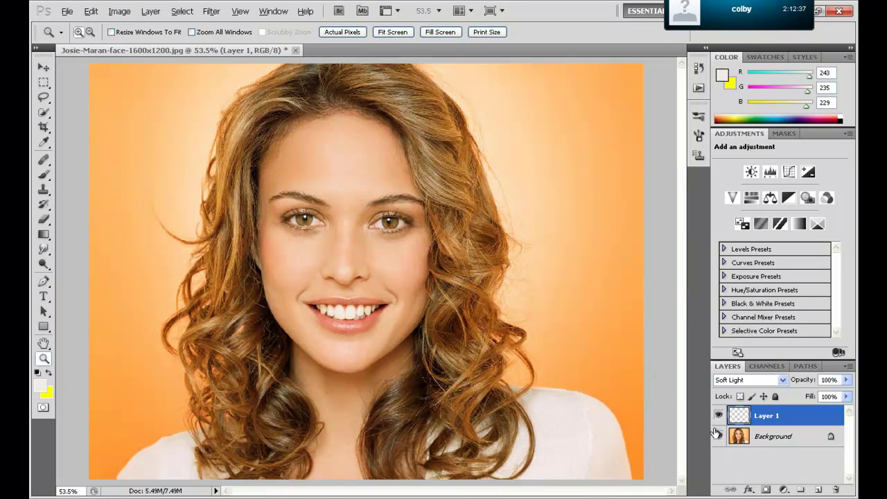
Toggle the Background and Layer 1 visibility to compare the full photo with and without the whitened teeth
left_click(717, 435)
left_click(717, 436)
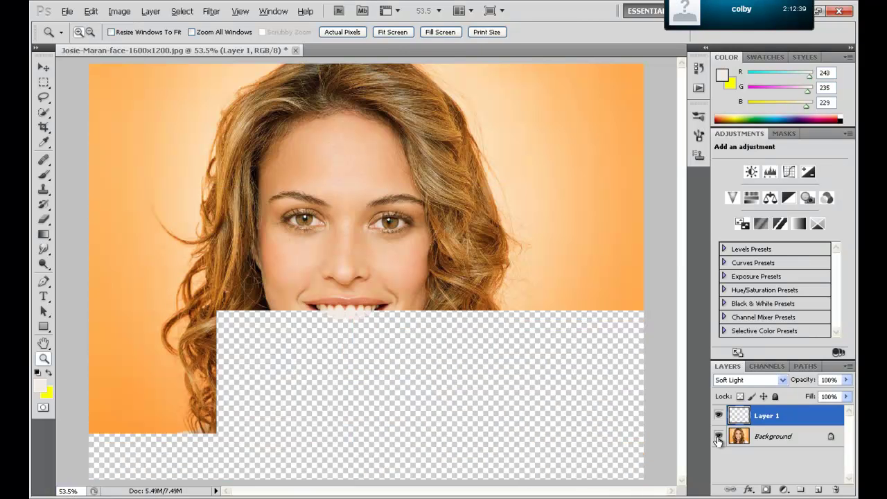
left_click(718, 414)
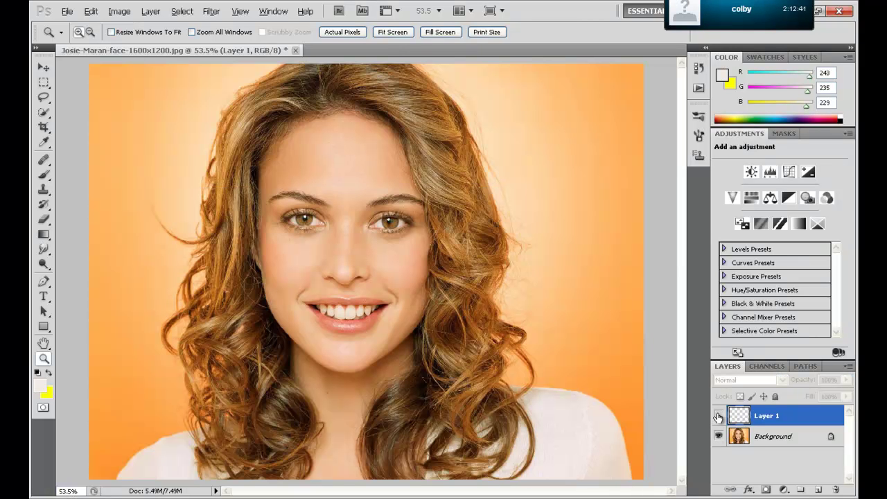
left_click(718, 415)
left_click(718, 415)
left_click(717, 415)
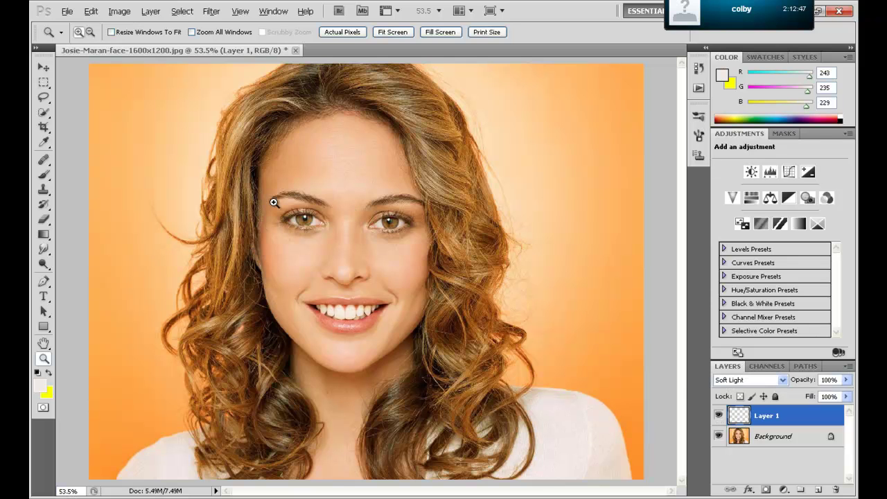
Set the foreground colour to the brown 87541b sampled from the iris of one eye
left_click_drag(267, 187, 426, 263)
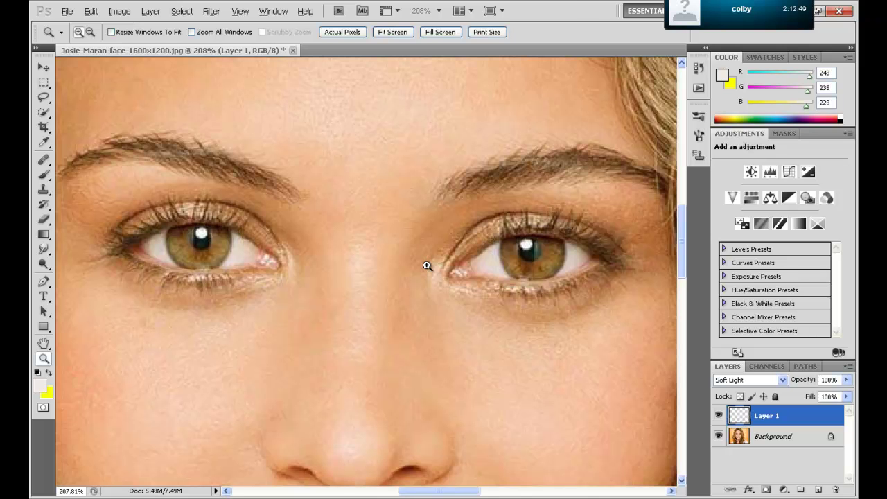
left_click(39, 386)
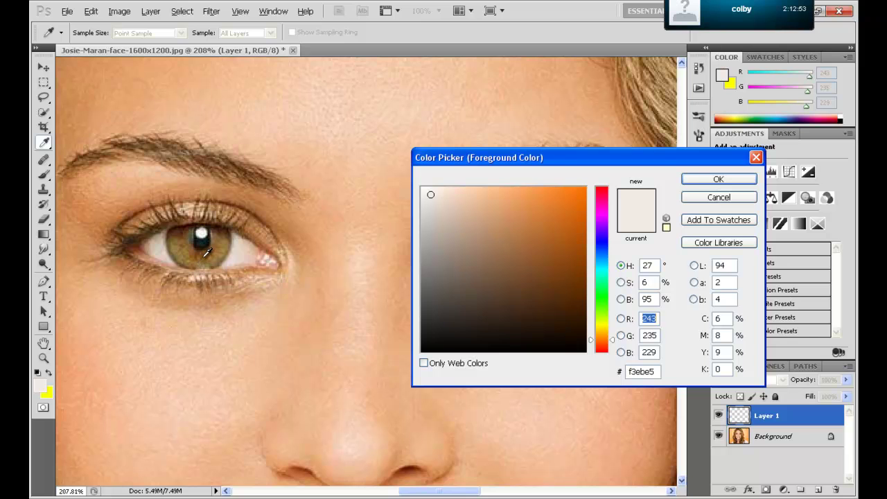
left_click(208, 251)
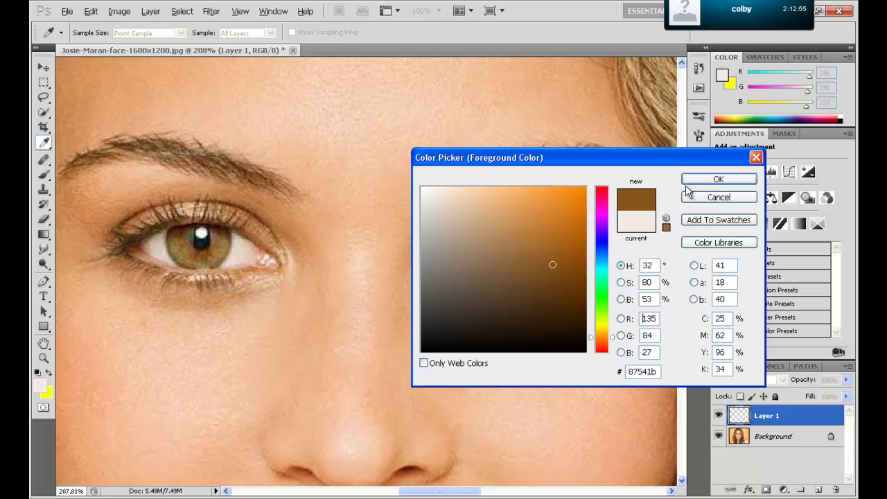
left_click(717, 179)
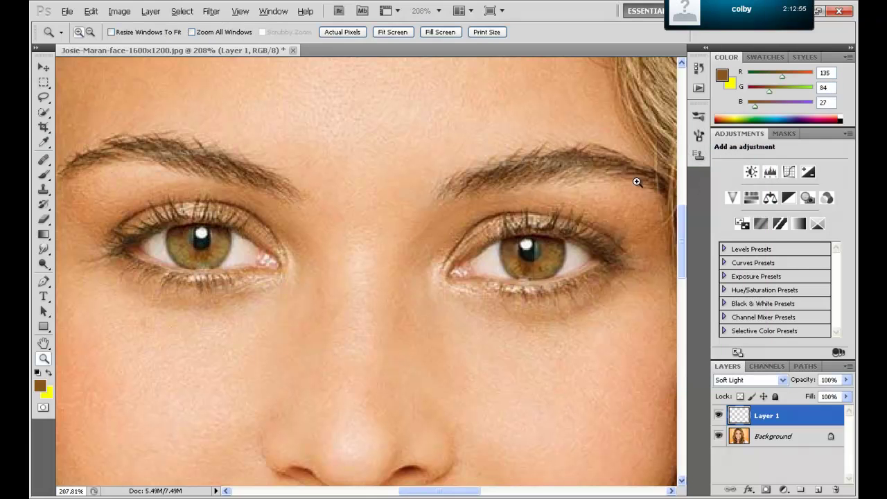
Add a new layer and paint over both irises in the sampled brown with the 6 px brush
left_click(41, 177)
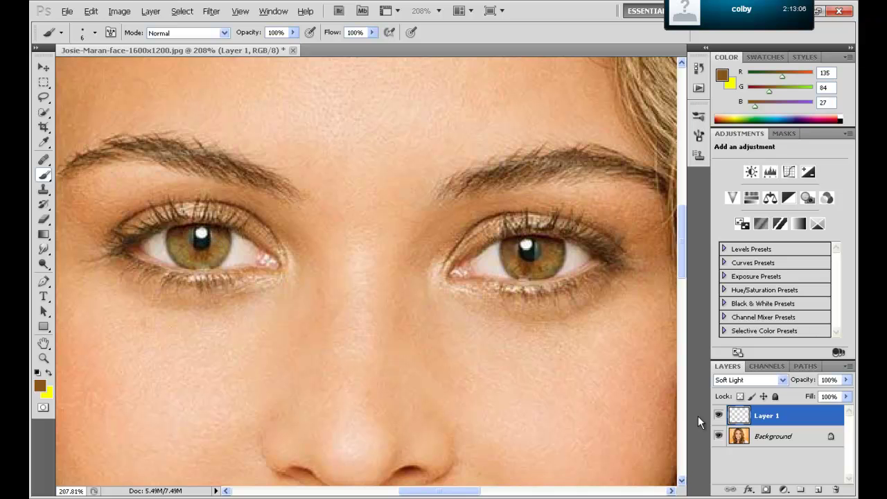
left_click(818, 490)
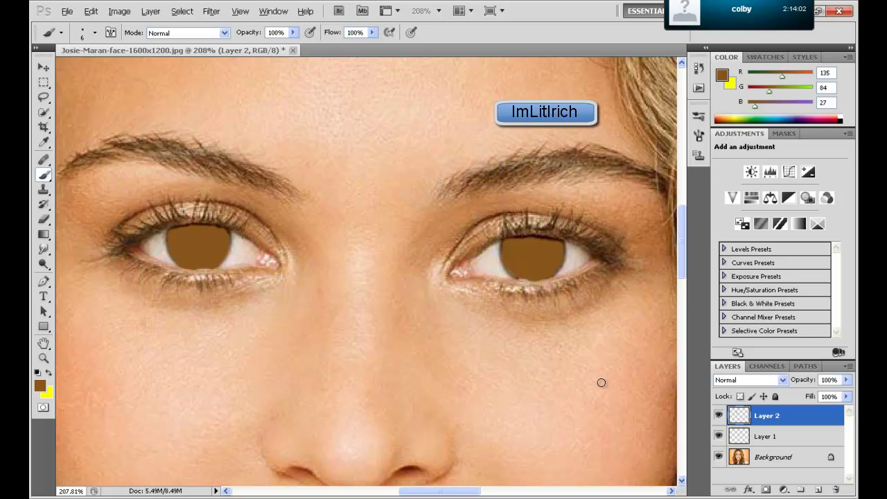
Try Soft Light on the painted iris layer, but set its blend mode to Overlay
left_click(780, 380)
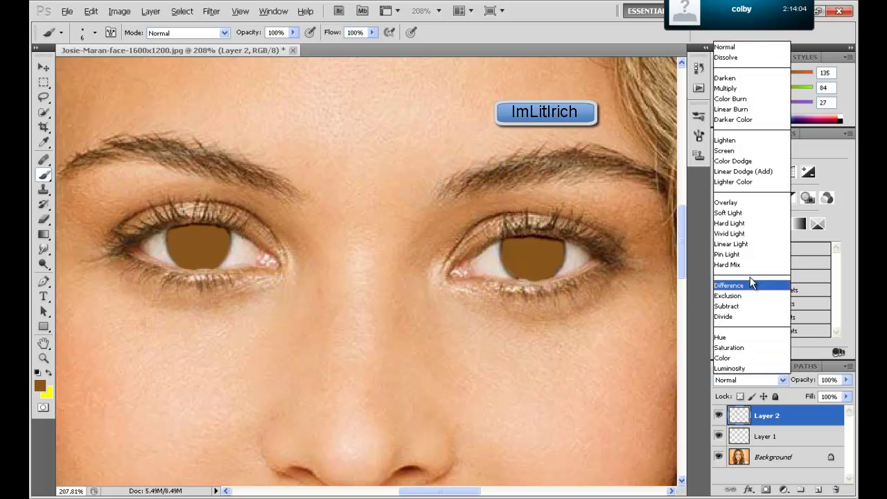
left_click(751, 201)
key("Down")
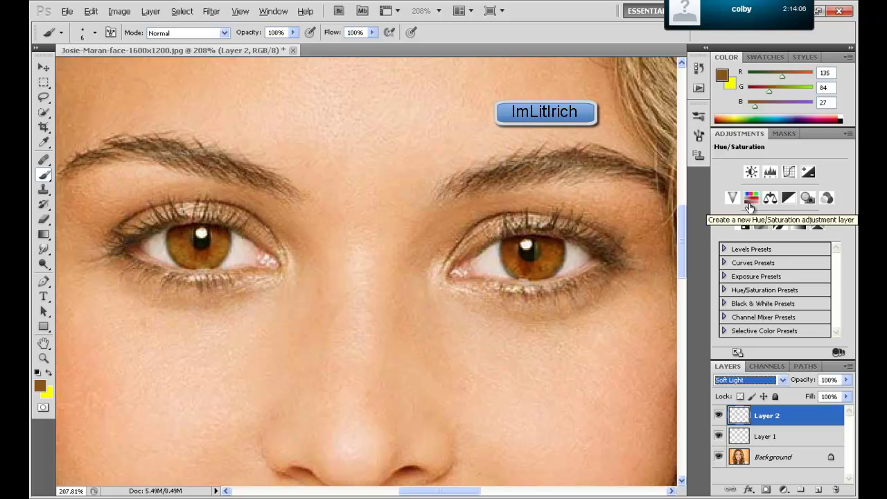
key("Up")
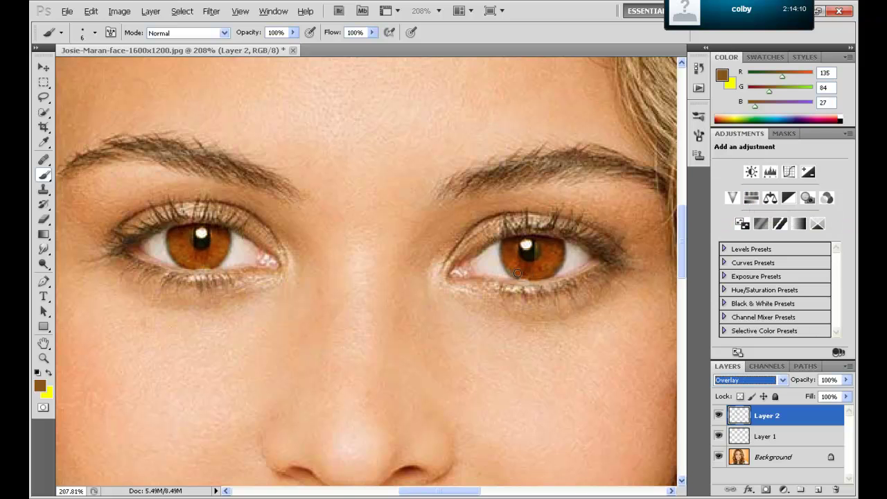
key("Return")
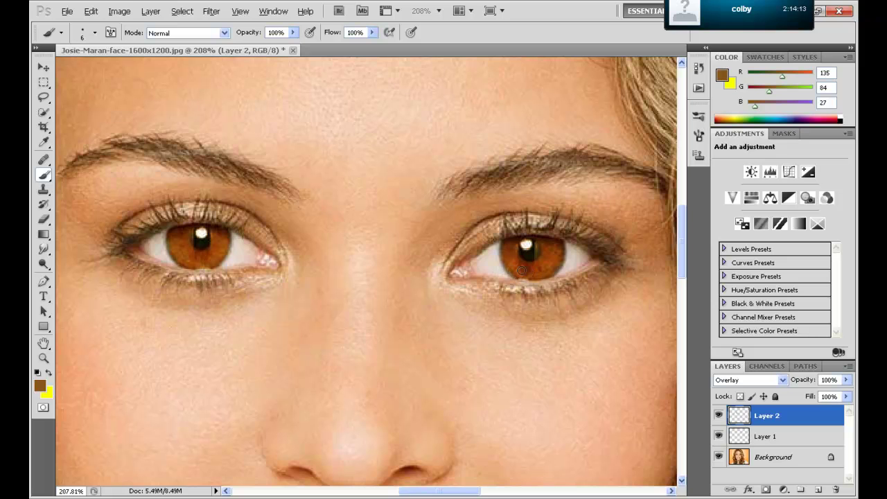
Fit the whole photo on screen and toggle Layer 2's visibility to compare the eyes with and without the brown overlay
left_click(44, 81)
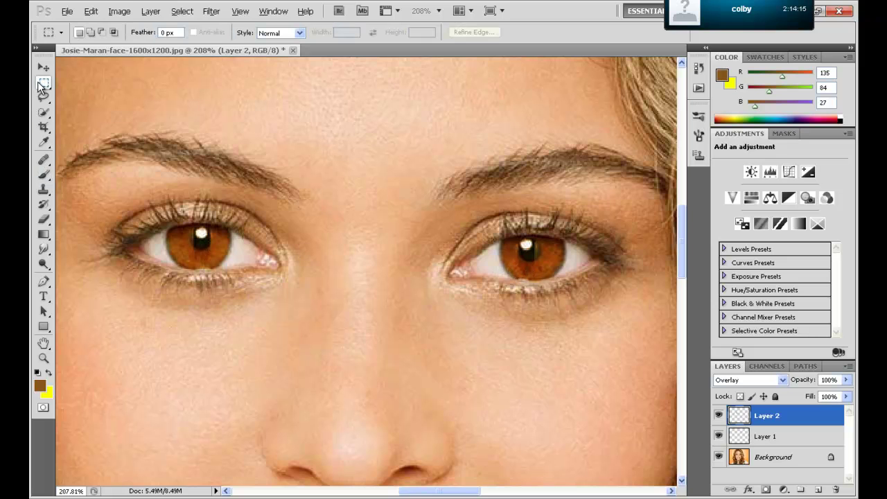
right_click(145, 81)
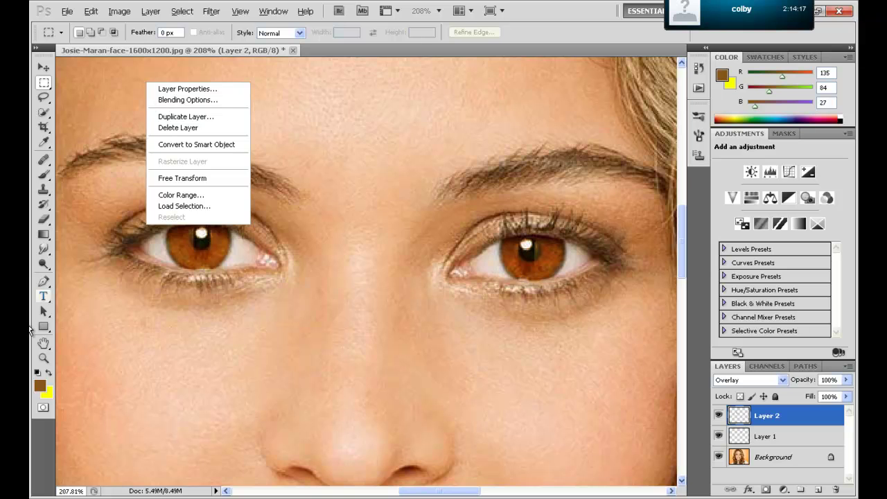
left_click(45, 359)
right_click(89, 337)
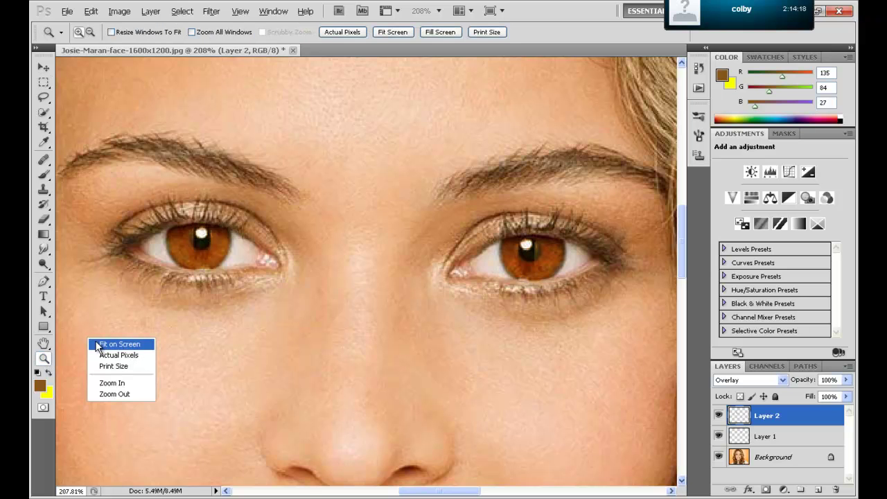
left_click(99, 345)
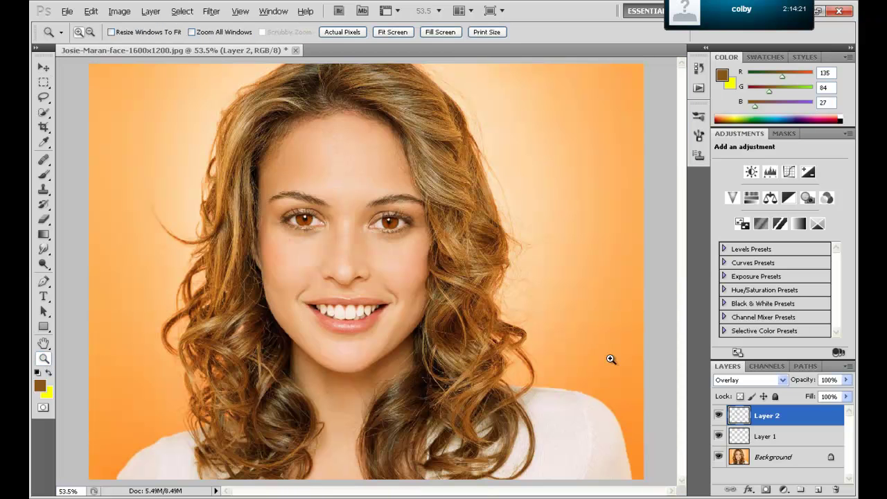
left_click(718, 416)
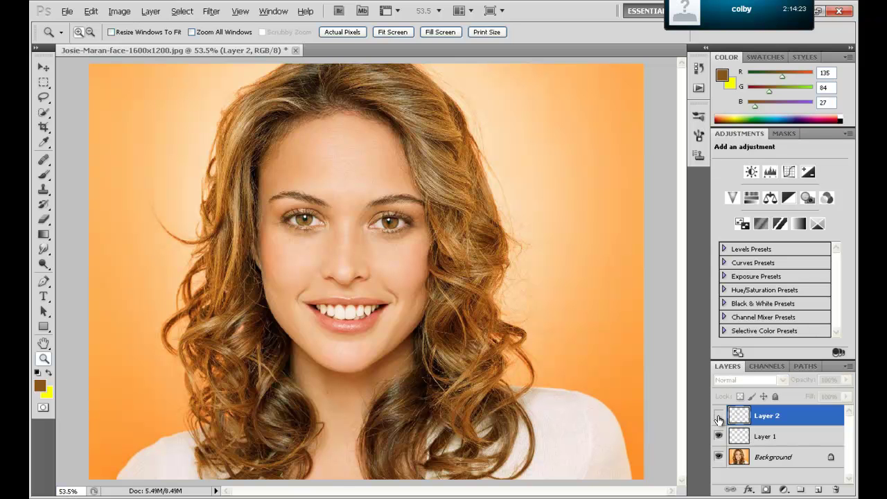
left_click(719, 415)
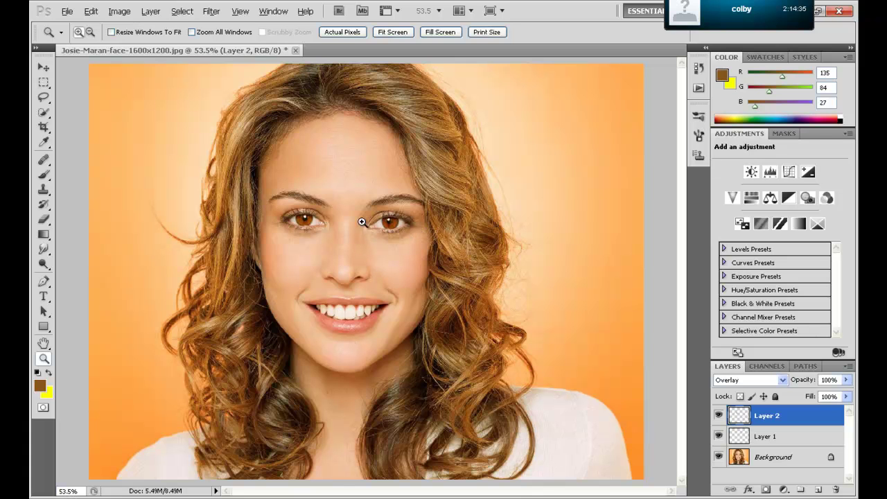
Add a new layer and paint over the eyebrow on the photo's left side in dark brown (RGB 92, 51, 19) with the 6 px brush
left_click_drag(244, 179, 357, 222)
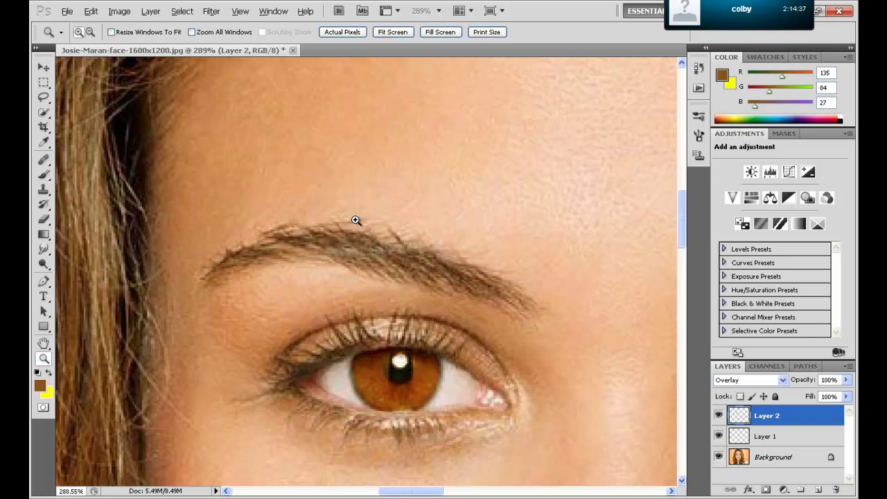
left_click(38, 387)
left_click(300, 236)
left_click(697, 180)
left_click(42, 177)
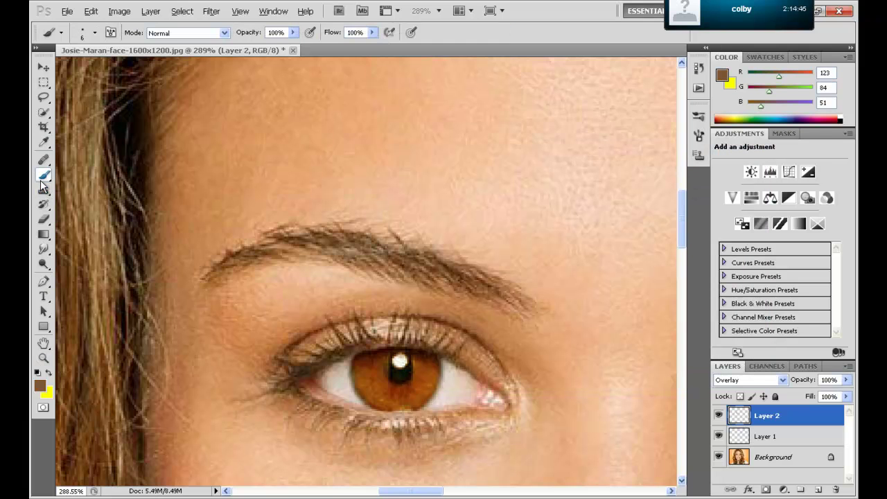
left_click(815, 490)
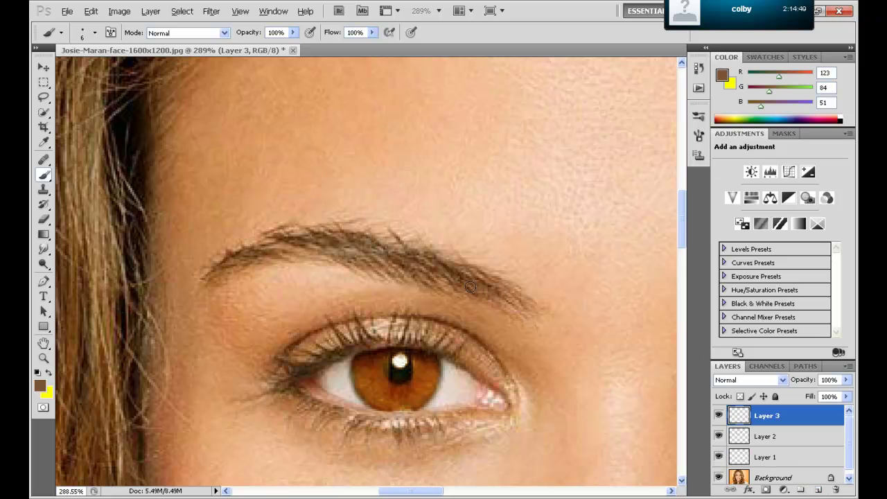
mouse_move(498, 295)
left_mouse_down()
mouse_move(514, 300)
mouse_move(396, 272)
mouse_move(331, 237)
mouse_move(286, 234)
mouse_move(237, 251)
left_mouse_up()
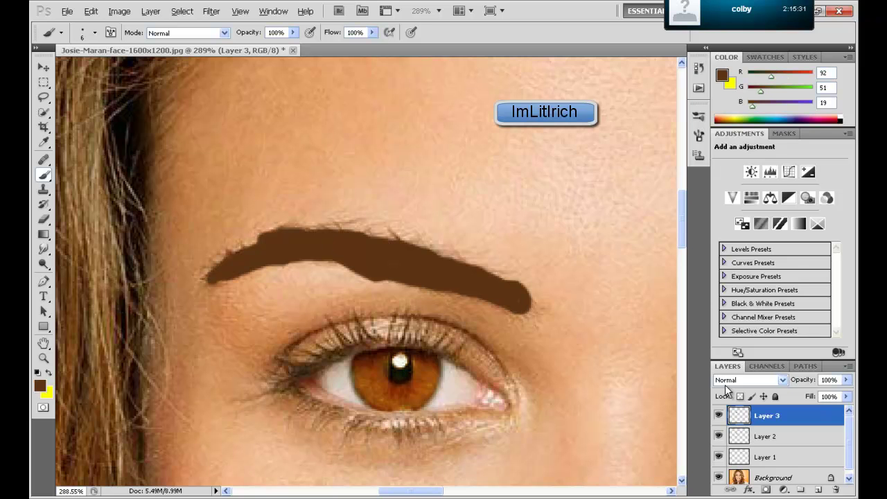
Try Luminosity on the painted eyebrow layer, but set its blend mode to Soft Light and lower its opacity to 49%
left_click(725, 383)
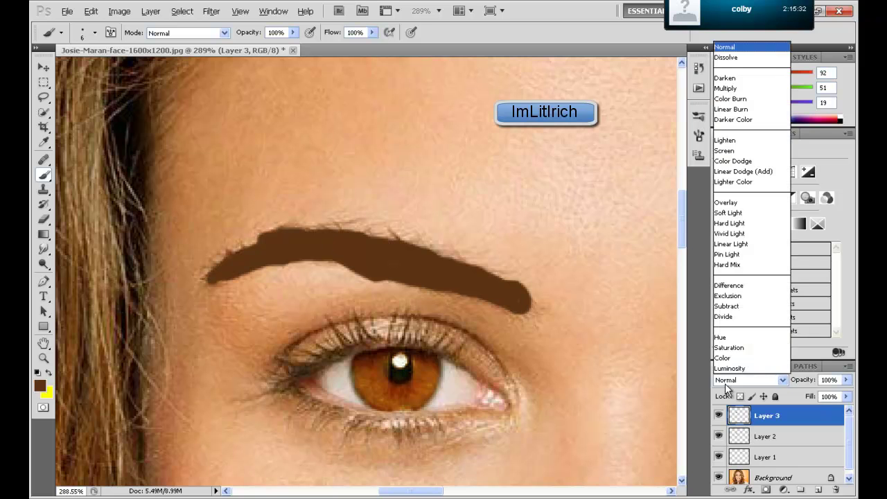
left_click(725, 381)
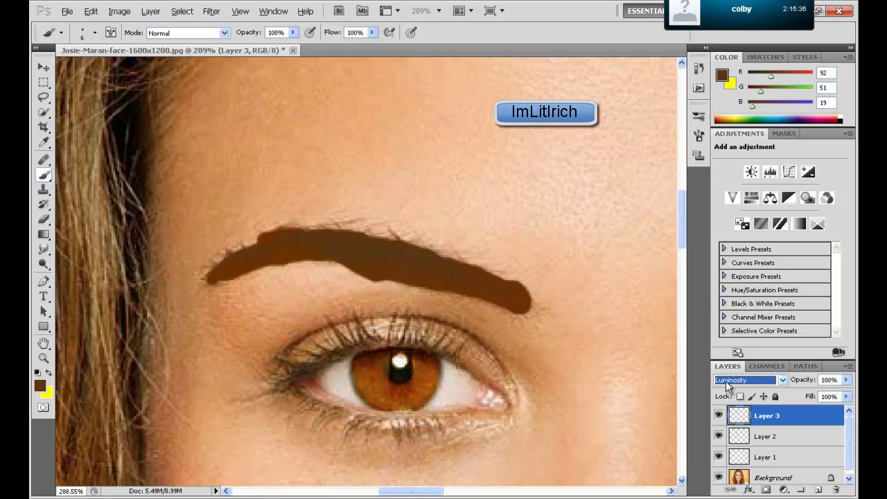
left_click(726, 380)
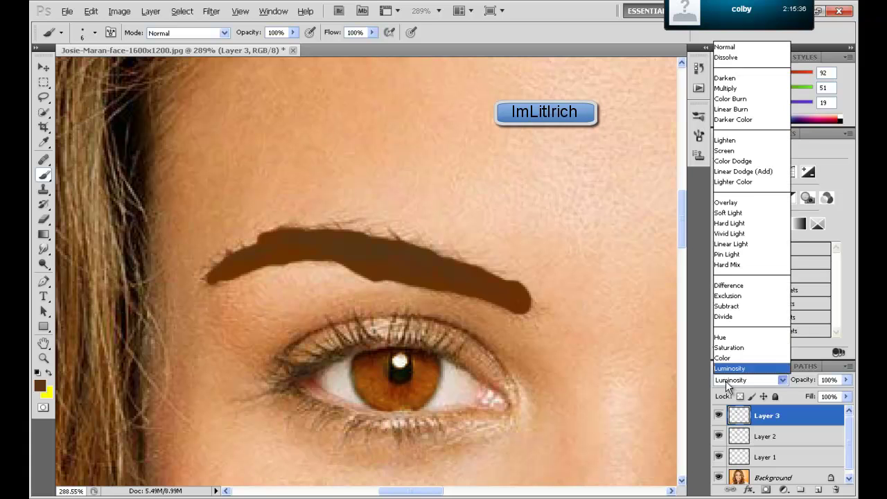
left_click(763, 202)
key("Down")
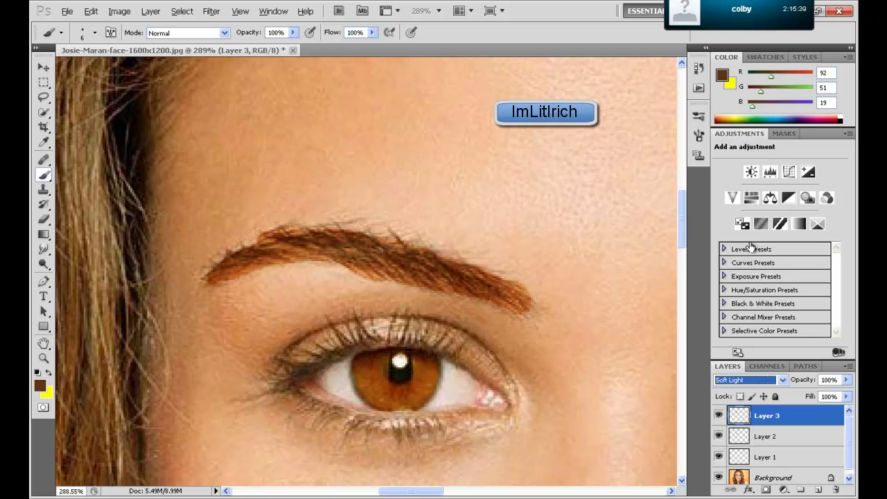
key("Down")
key("Up")
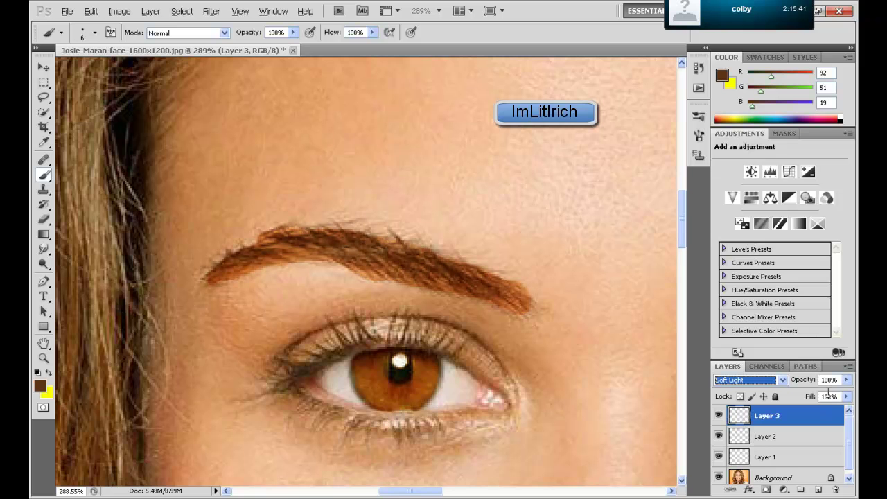
left_click_drag(847, 380, 815, 396)
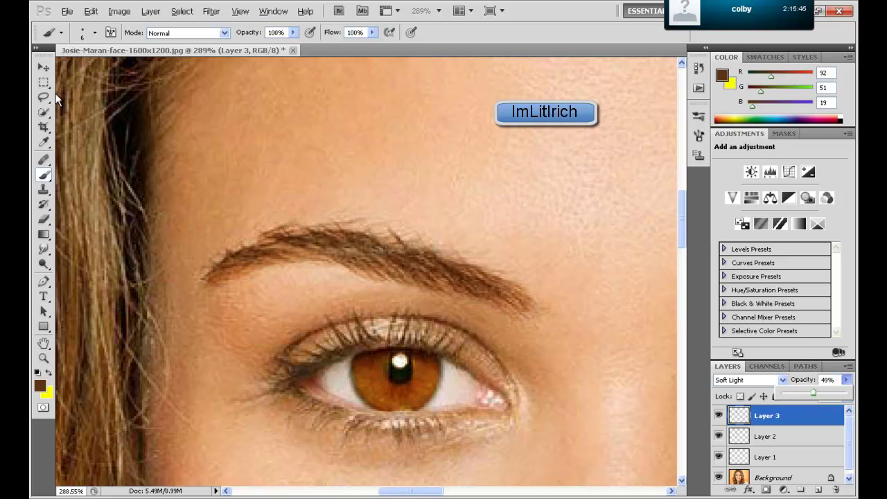
View the whole photo and toggle Layer 3's visibility to check the darkened eyebrow
left_click(43, 358)
key("ctrl+0")
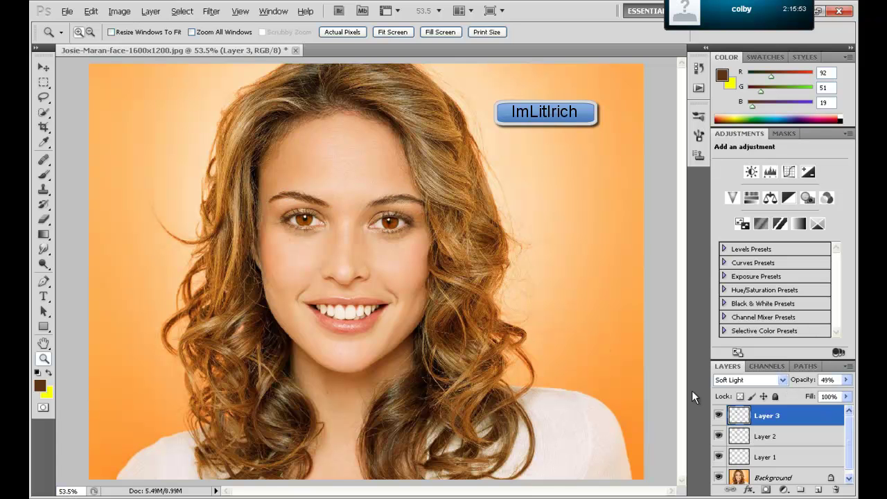
left_click(719, 415)
left_click(719, 414)
Paint over the eyebrow on the photo's right side on Layer 3 in the same dark brown with the 6 px brush
left_click_drag(365, 200, 445, 231)
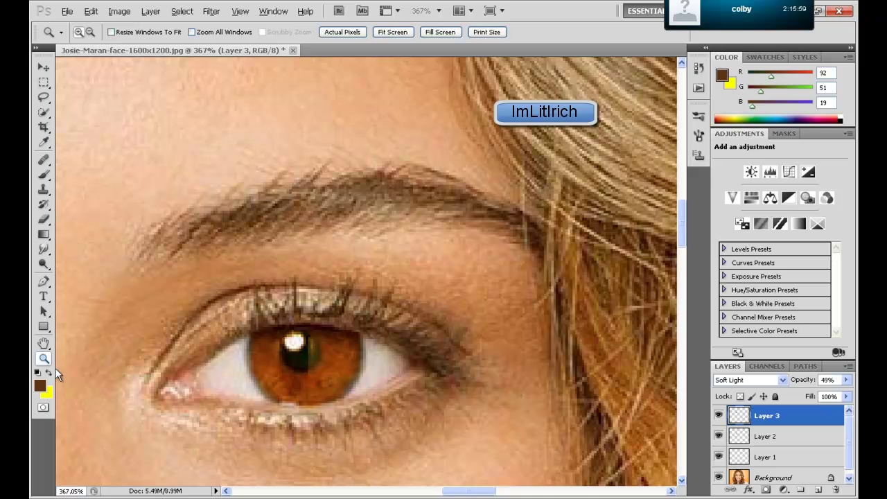
left_click(43, 174)
mouse_move(188, 229)
left_mouse_down()
mouse_move(286, 210)
mouse_move(259, 208)
mouse_move(333, 189)
mouse_move(398, 191)
left_mouse_up()
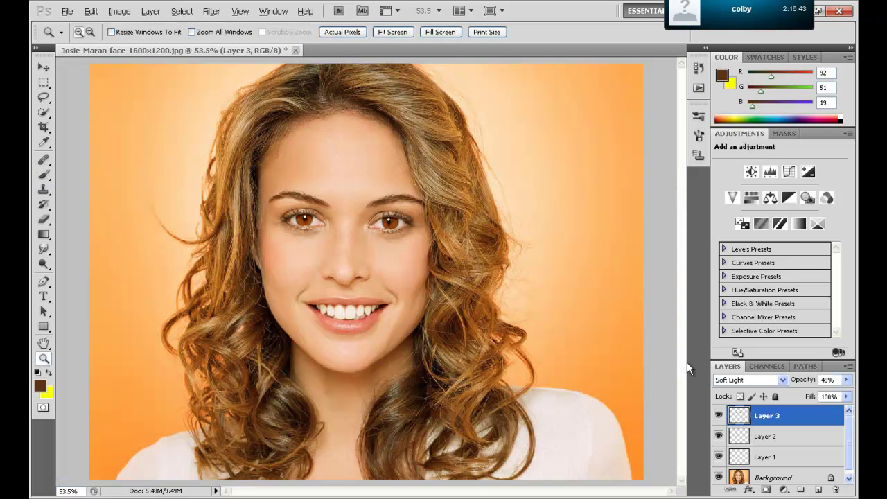
Toggle the Layer 3 and Layer 2 visibility to compare both eyebrows and the eyes, and inspect the photo's left eyebrow up close
left_click(719, 416)
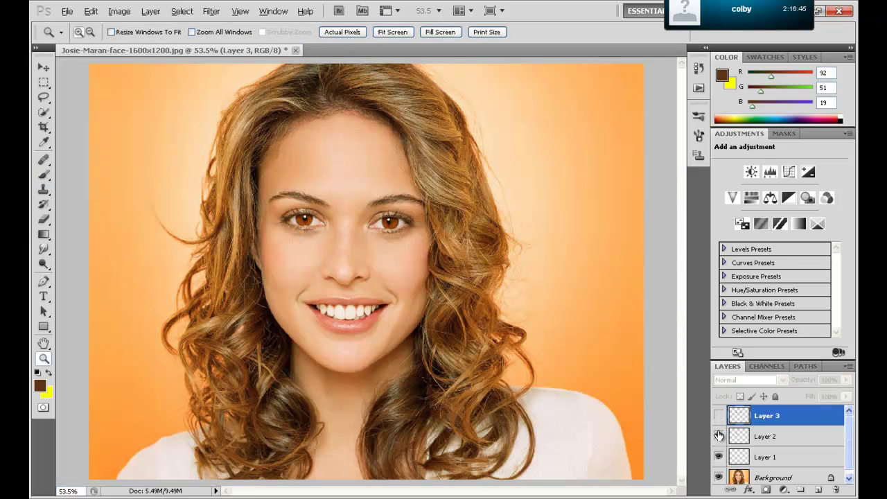
left_click(718, 436)
left_click(719, 435)
left_click(718, 415)
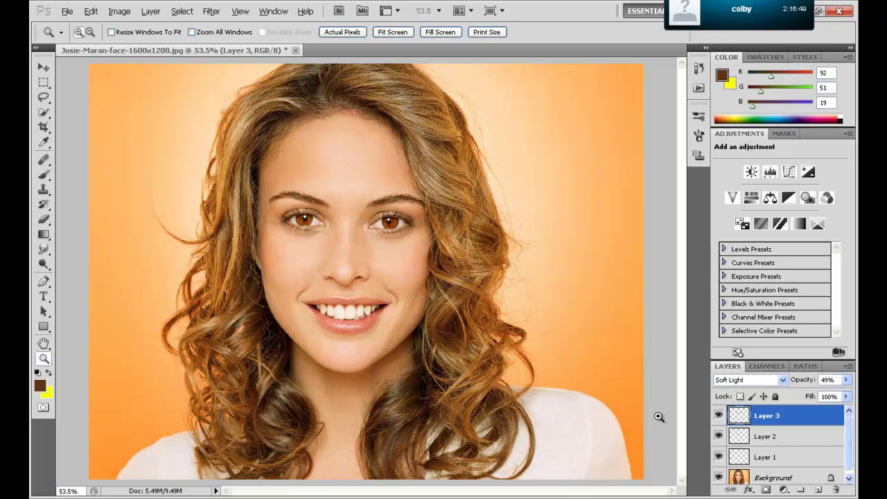
left_click(718, 416)
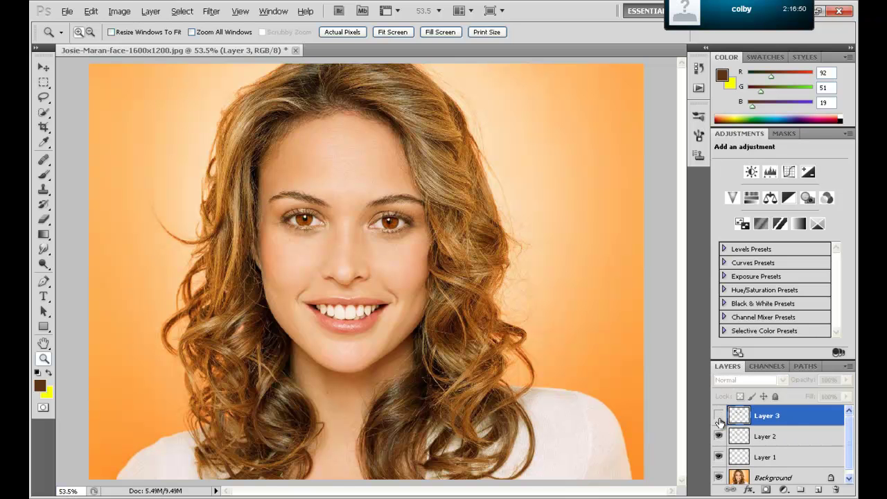
left_click(719, 419)
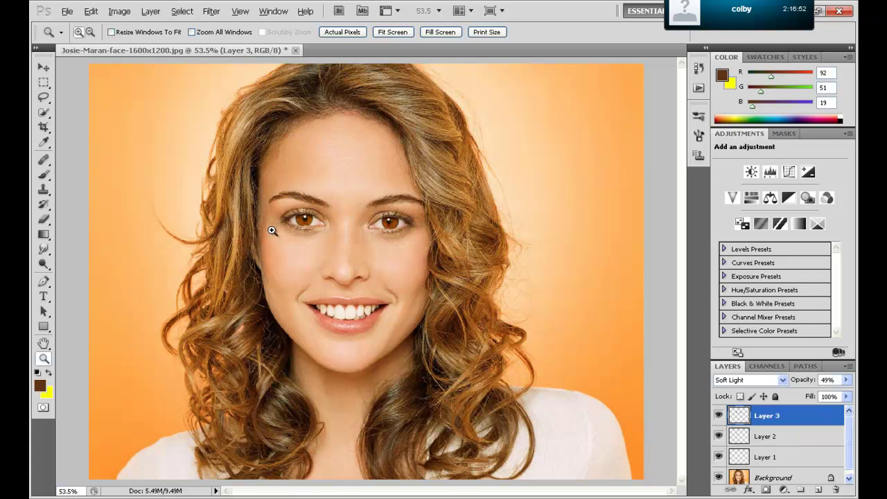
left_click_drag(261, 186, 325, 199)
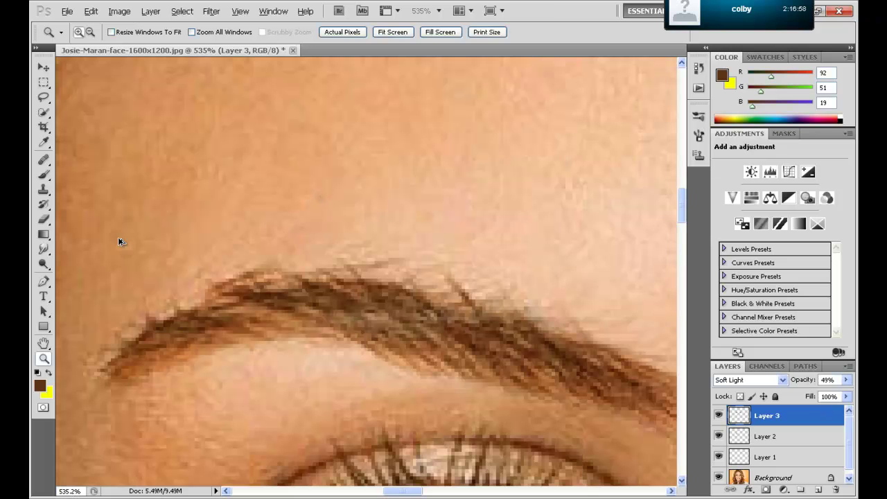
right_click(150, 245)
left_click(170, 252)
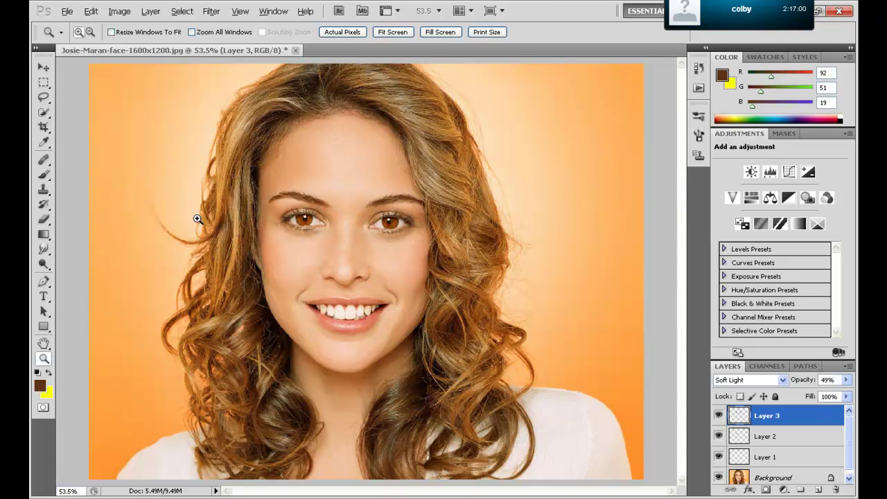
Retouch the stray hairs above the eyebrow on the photo's left side with the 17 px Spot Healing Brush, and make Layer 3 active again
left_click_drag(228, 158, 512, 286)
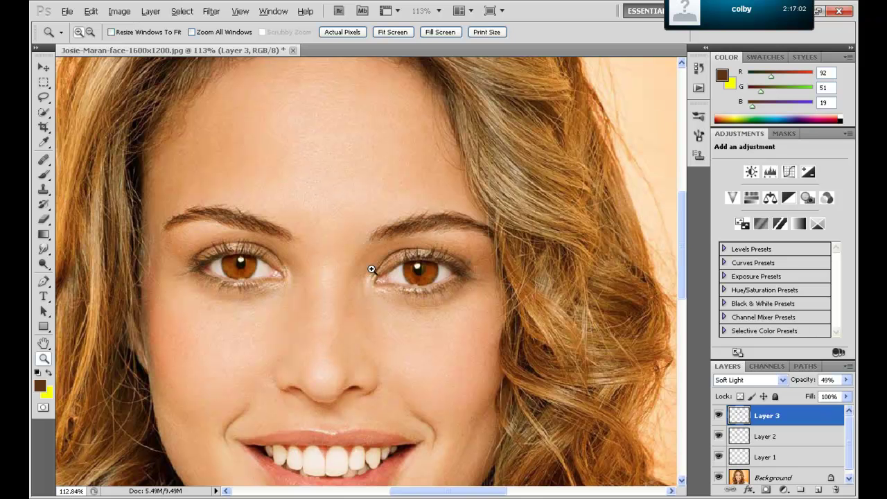
left_click(44, 188)
left_click(43, 203)
left_click(43, 177)
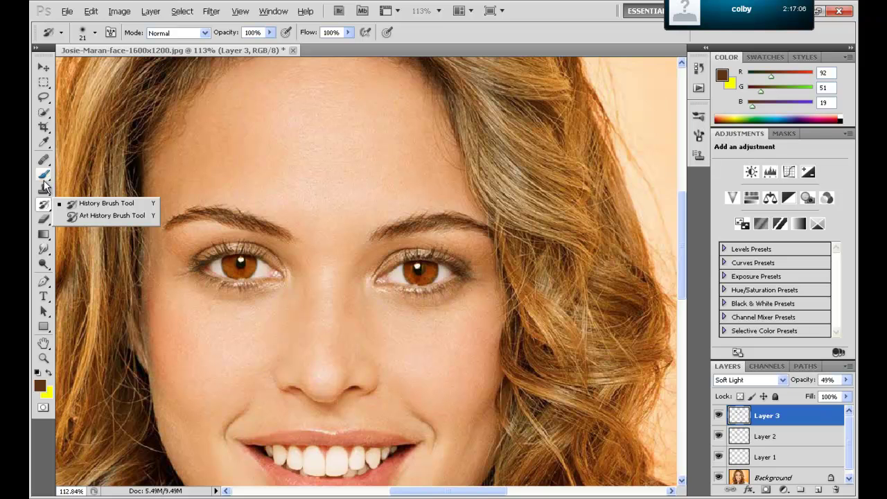
left_click(44, 248)
left_click(44, 264)
left_click(44, 188)
left_click(43, 175)
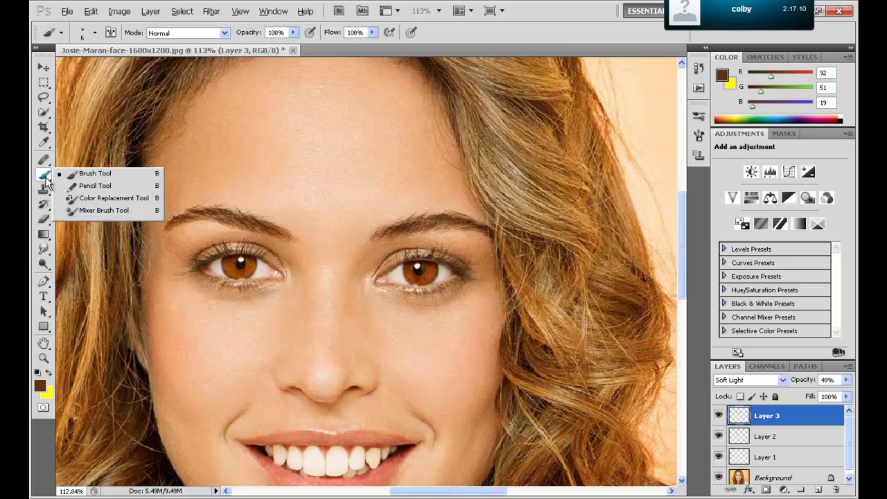
left_click(44, 159)
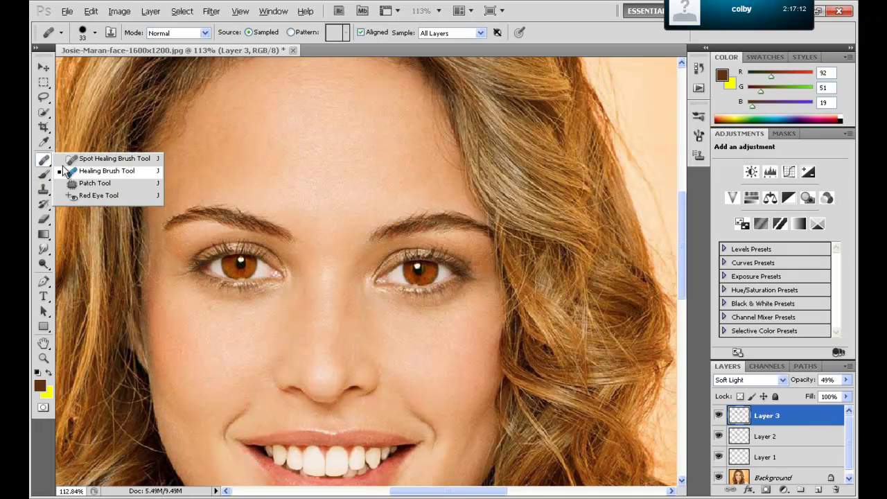
left_click(68, 163)
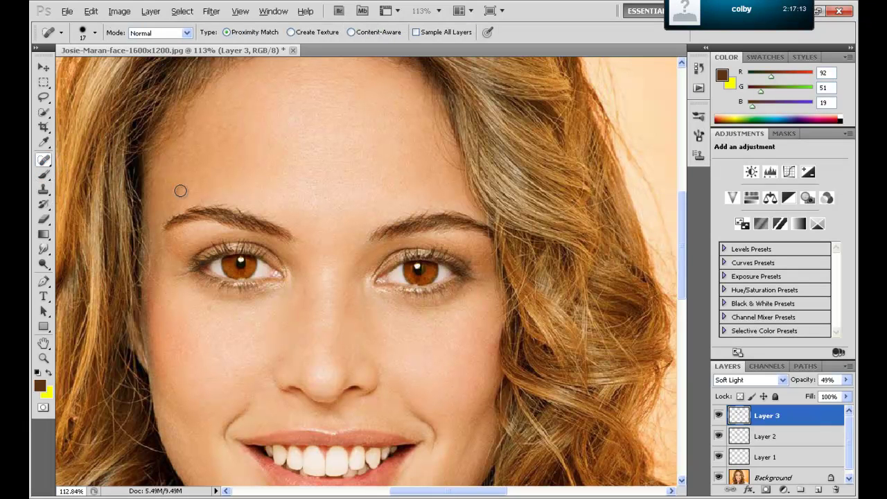
left_click(223, 201)
left_click(756, 475)
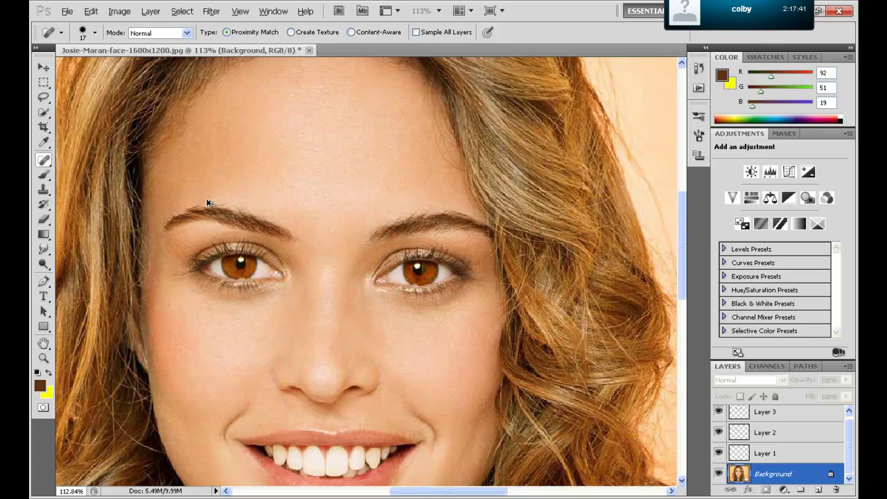
key("alt+shift+bracketright")
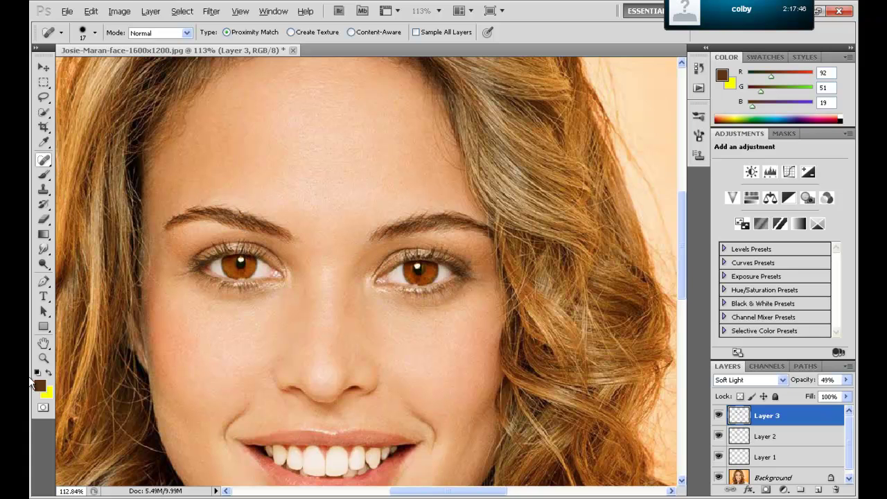
Fit the whole photo in view and set the Brush tool's foreground colour to the darker brown 502808
left_click(44, 357)
left_click_drag(327, 173, 66, 352)
right_click(69, 352)
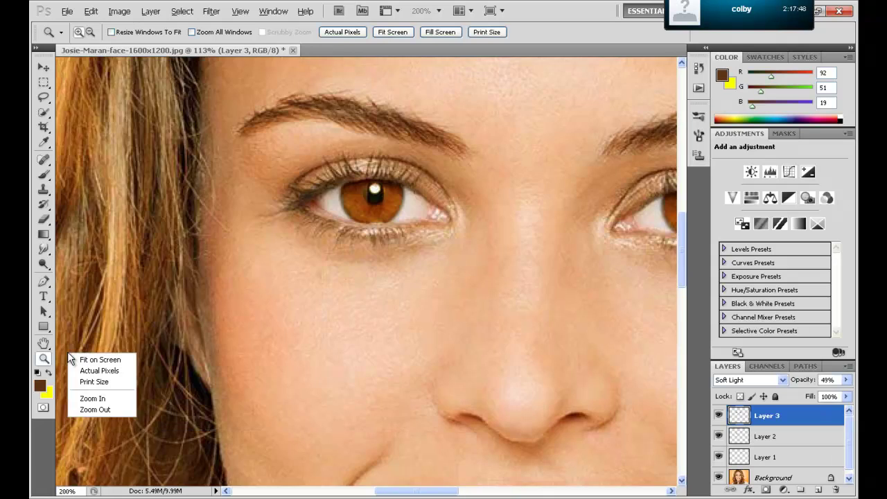
left_click(75, 357)
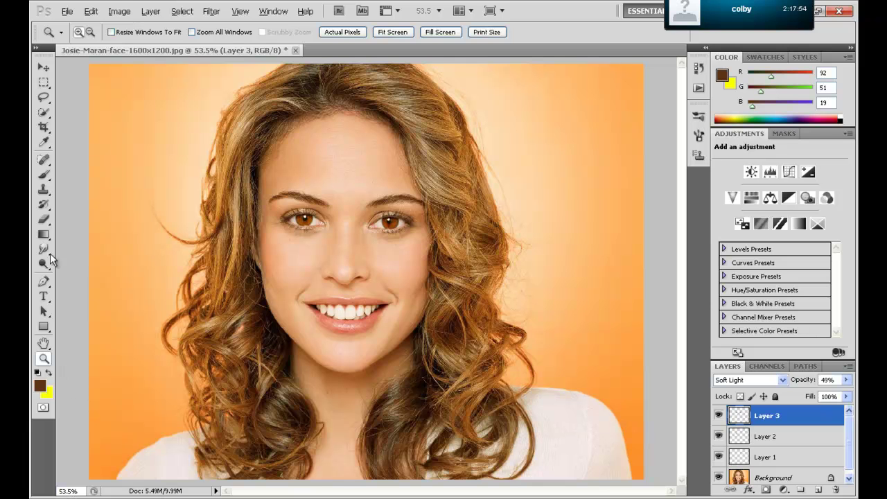
left_click(43, 174)
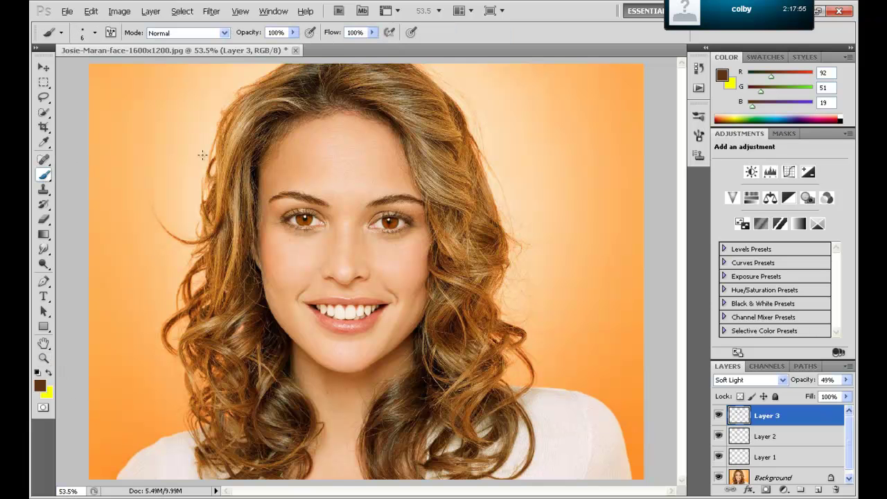
left_click(36, 388)
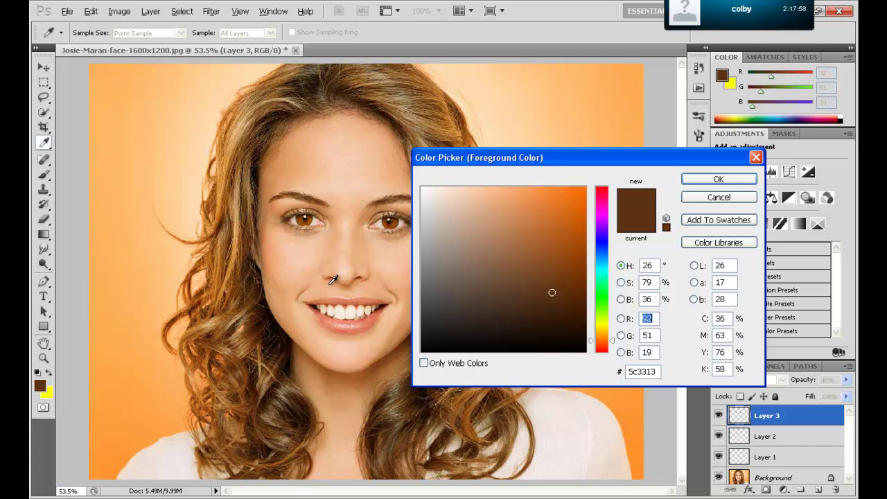
mouse_move(552, 288)
left_mouse_down()
mouse_move(584, 318)
mouse_move(569, 300)
left_mouse_up()
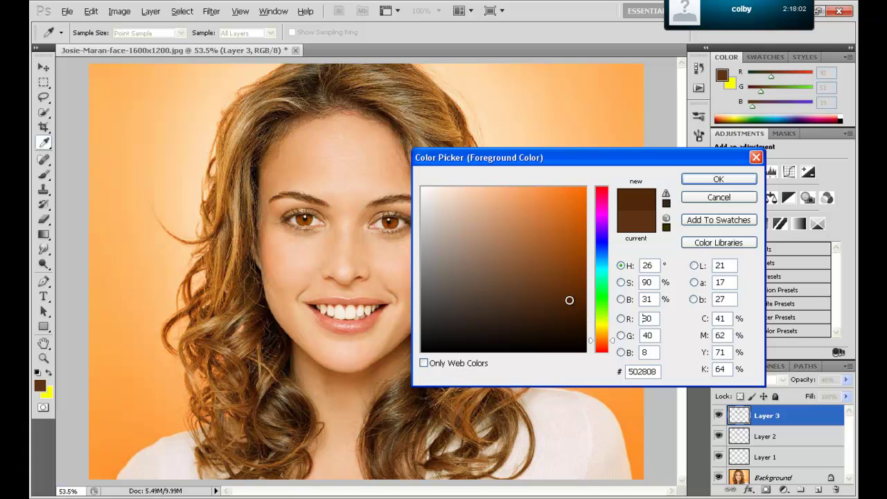
left_click(694, 179)
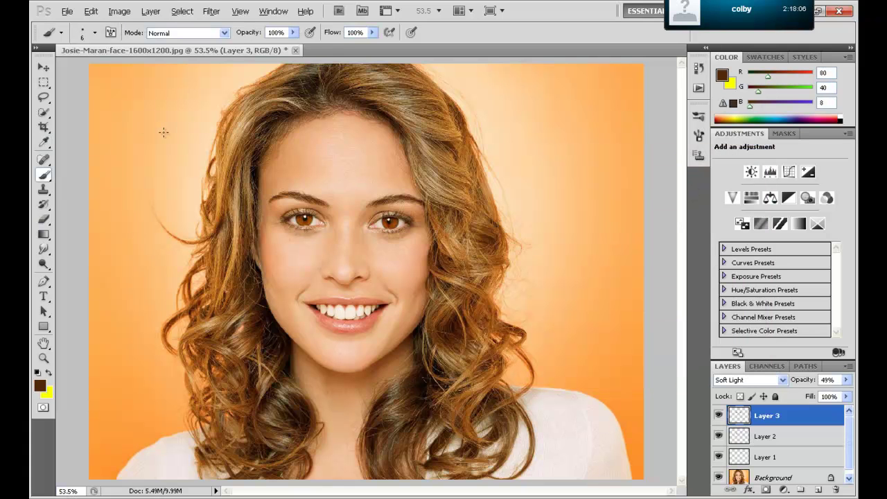
Set the brush size to 90 px and its hardness to 22%
left_click(95, 32)
mouse_move(52, 67)
left_mouse_down()
mouse_move(110, 67)
mouse_move(115, 94)
mouse_move(77, 94)
left_mouse_up()
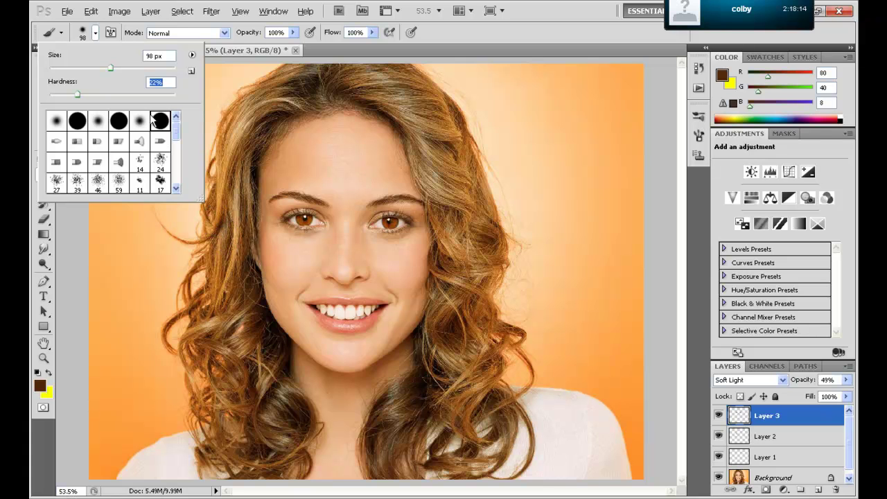
left_click(121, 68)
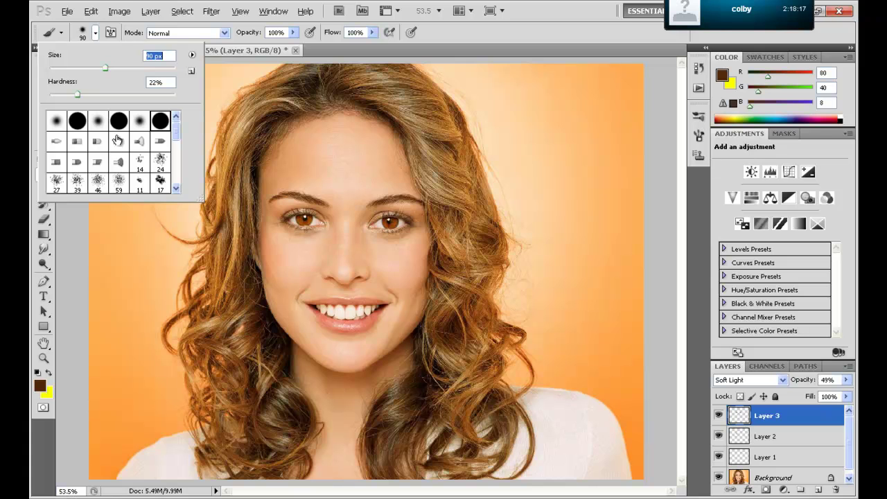
left_click(96, 32)
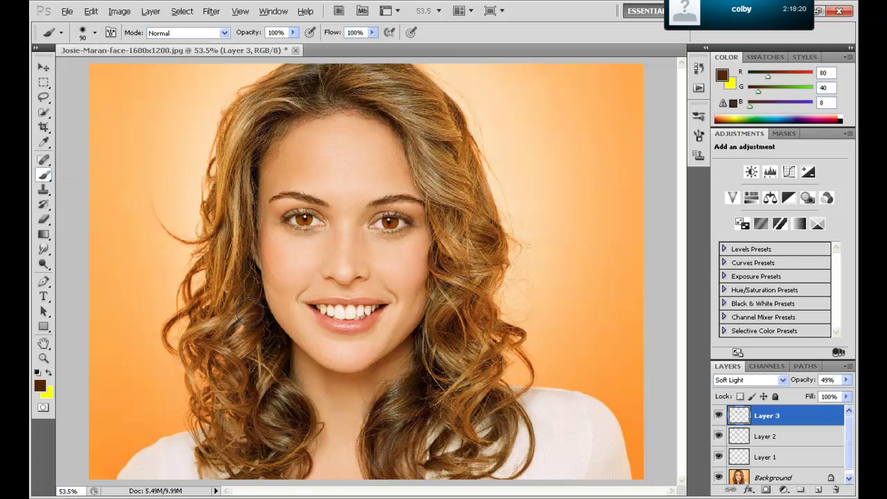
Add a new layer above Layer 3 and paint over all of the hair in the dark brown
left_click(818, 490)
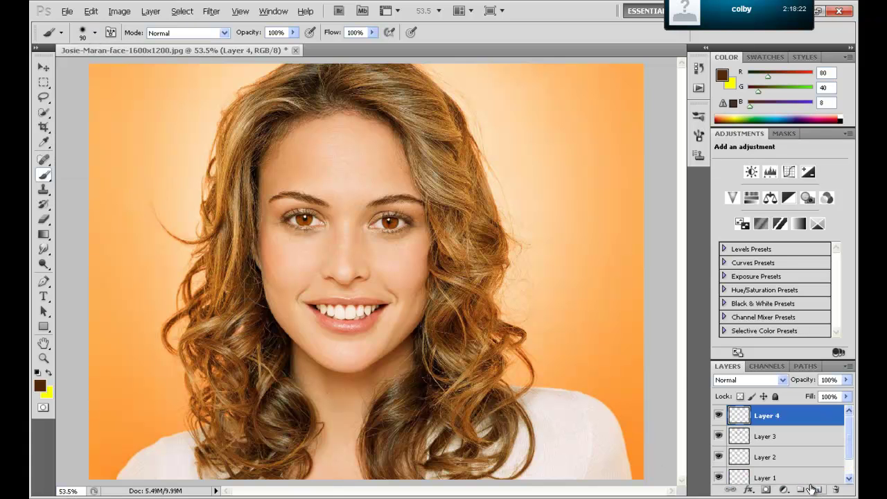
left_click_drag(454, 338, 457, 212)
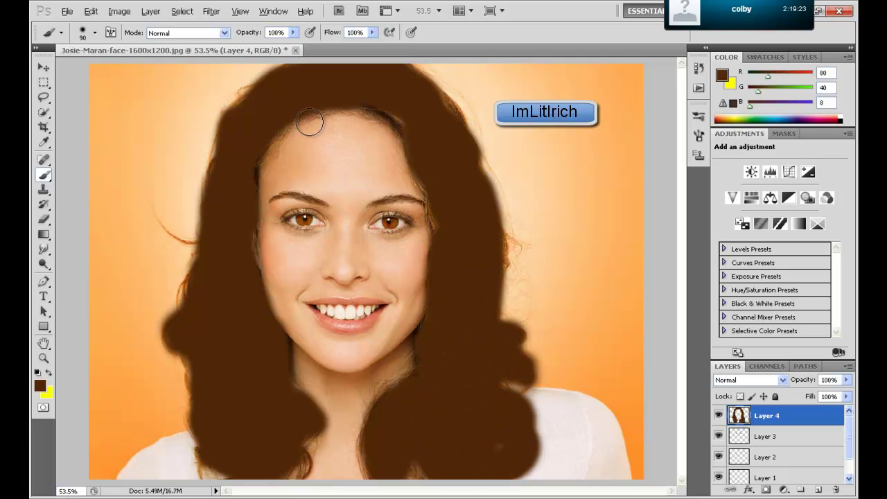
mouse_move(310, 122)
left_mouse_down()
mouse_move(305, 116)
mouse_move(262, 144)
left_mouse_up()
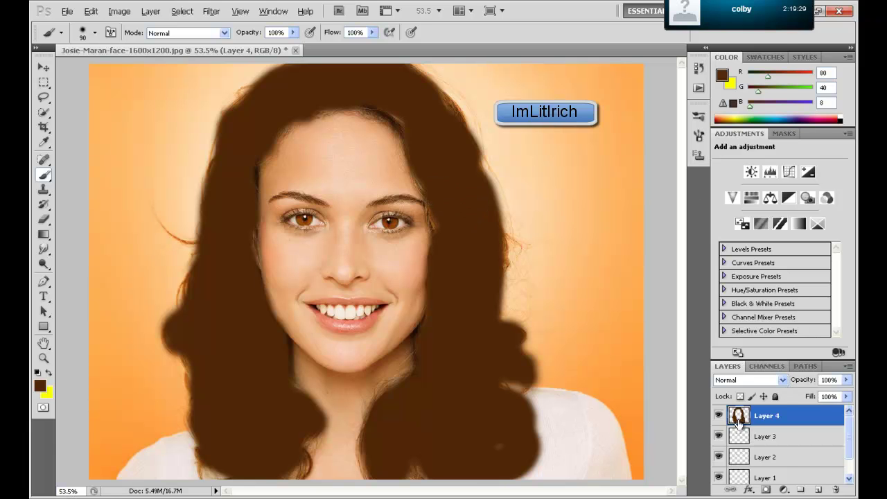
Set the blend mode of the painted hair layer to Soft Light, comparing it with the neighbouring modes
left_click(768, 381)
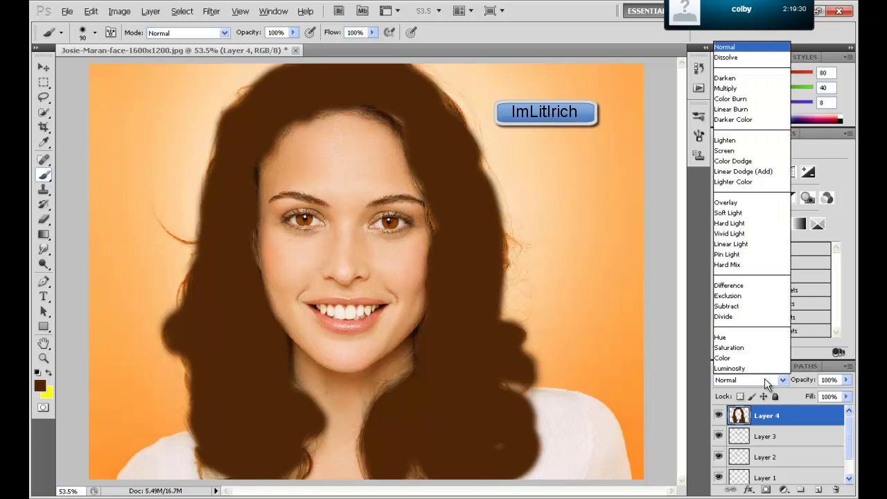
left_click(753, 199)
key("Down")
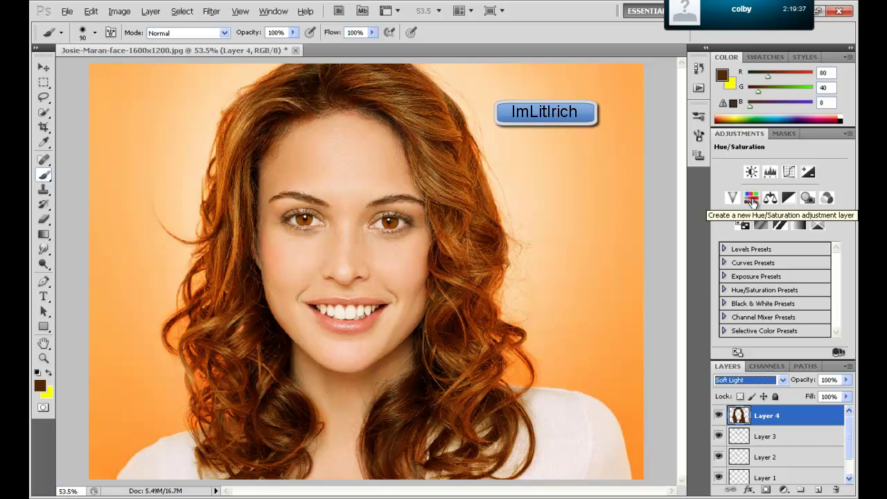
key("Up")
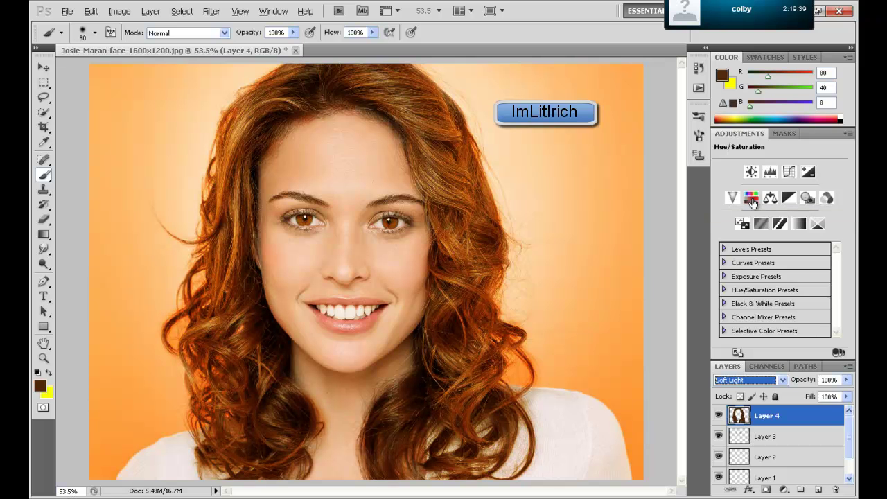
key("Up")
key("Down")
Erase the excess paint around the hair on Layer 4 with the 20 px Eraser and lower the layer's opacity to 54%
left_click(47, 221)
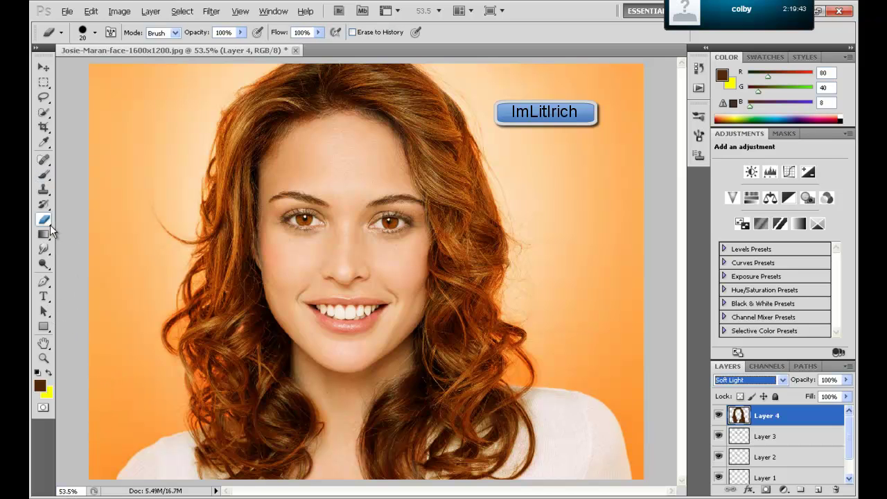
left_click(194, 285)
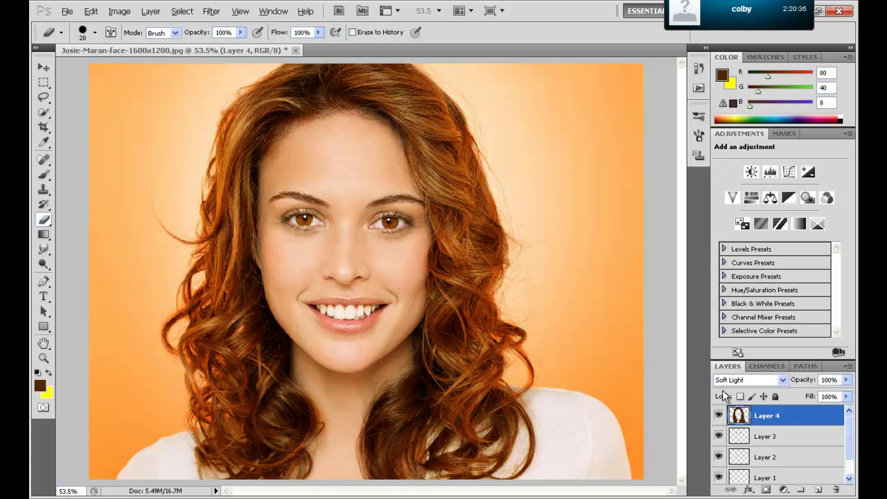
left_click(845, 380)
left_click_drag(846, 393, 814, 397)
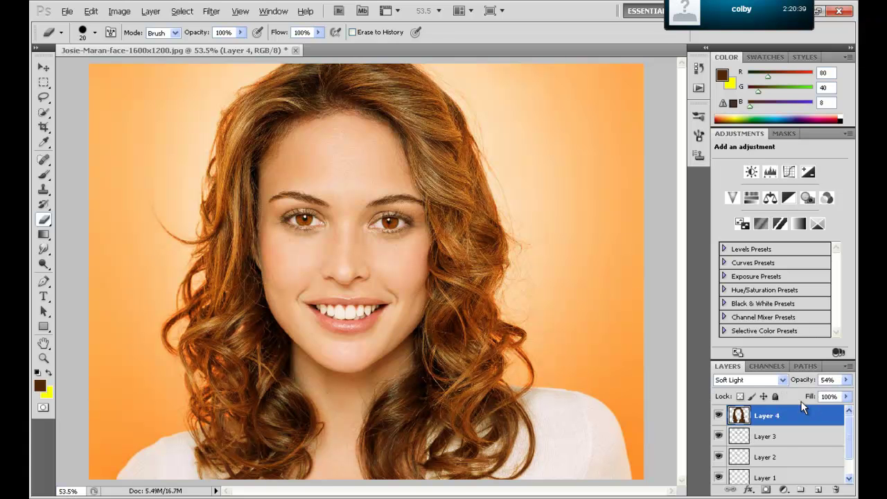
left_click(845, 380)
Toggle Layer 4's visibility several times to compare the hair with and without the new colour
left_click(719, 415)
left_click(719, 415)
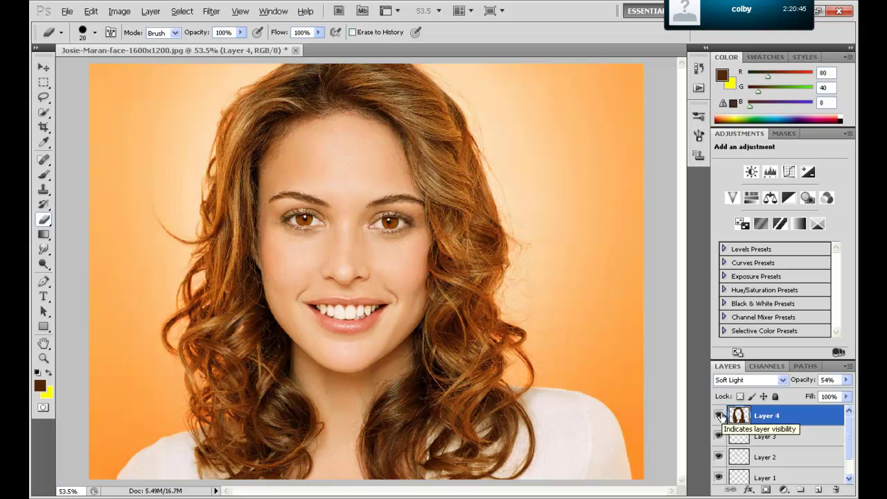
left_click(719, 415)
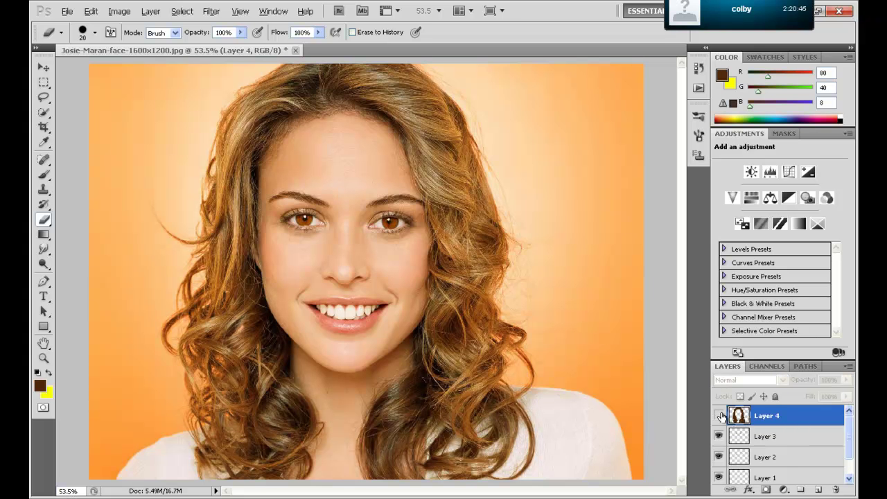
left_click(719, 415)
left_click(719, 415)
left_click(719, 415)
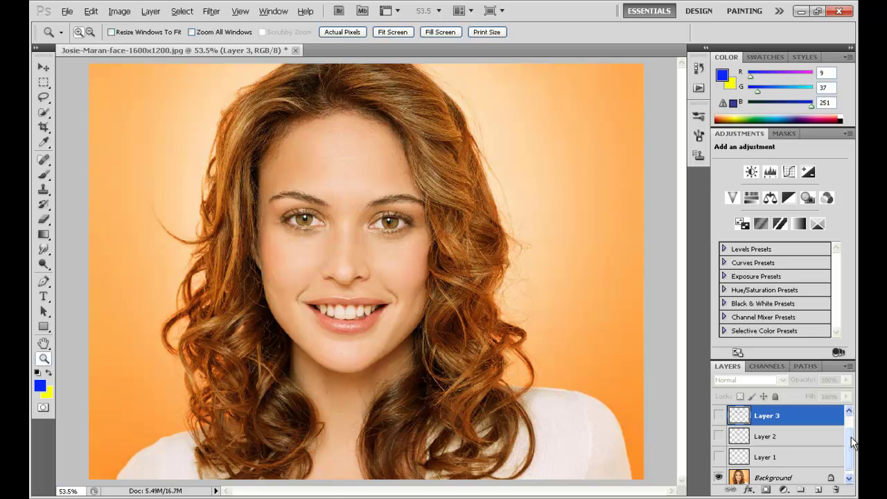
Compare the original photo with the retouched one by showing Layers 4, 3, 2 and 1 one after another
scroll(835, 427, "up", 1)
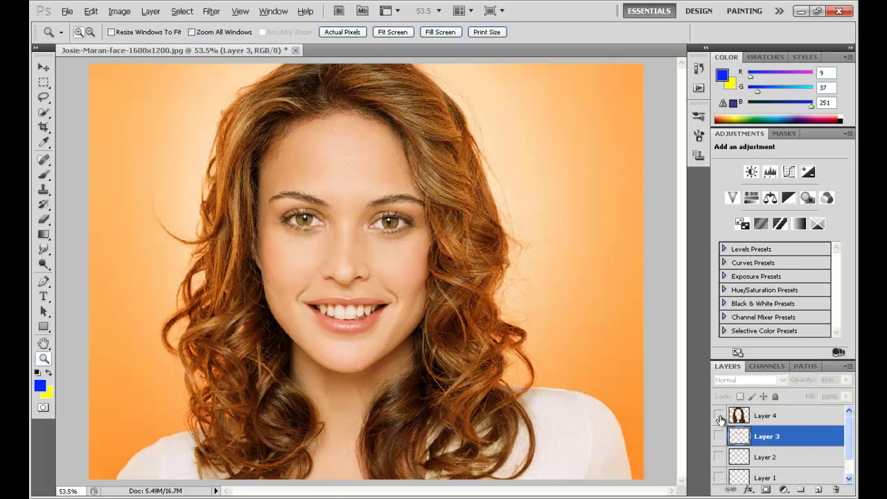
left_click(718, 414)
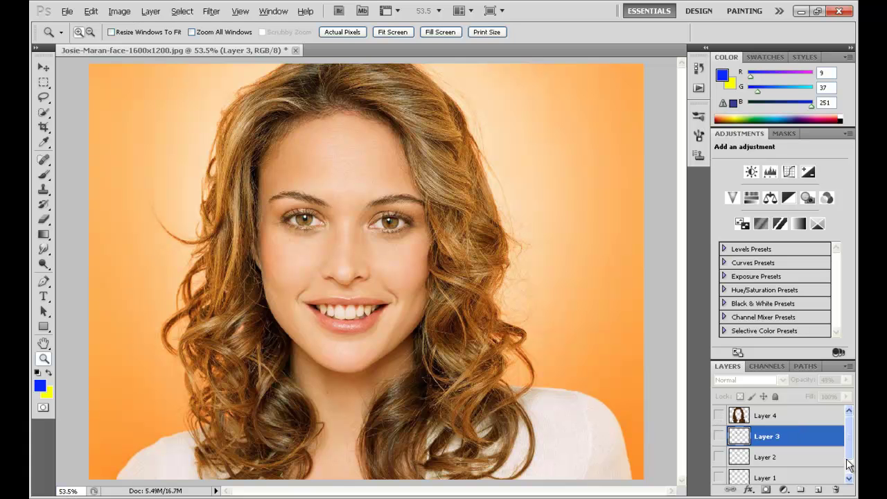
left_click(718, 415)
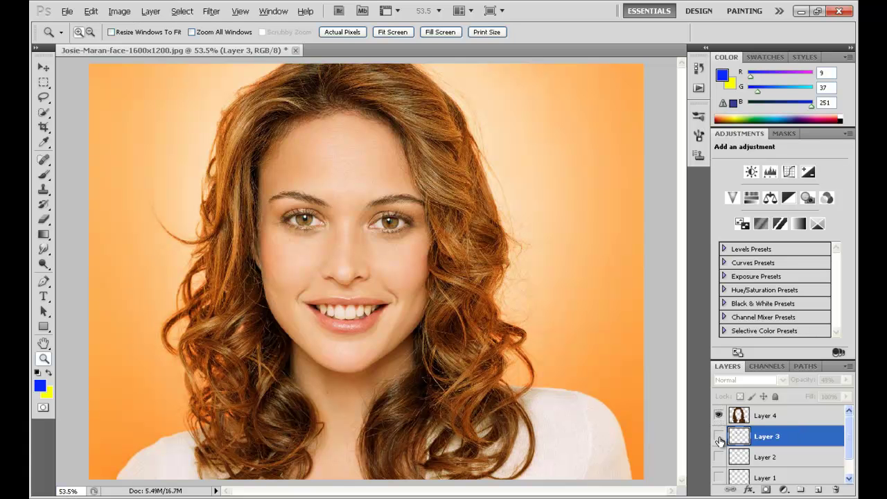
left_click(719, 439)
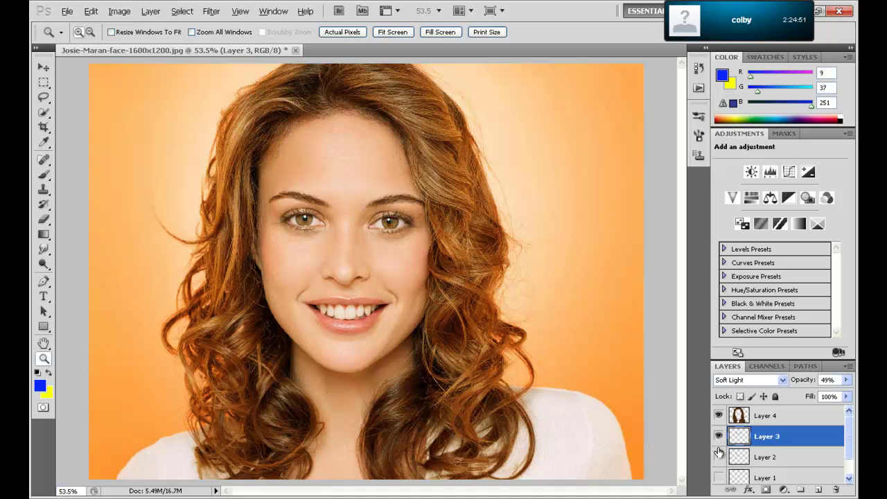
left_click(718, 457)
scroll(845, 440, "down", 2)
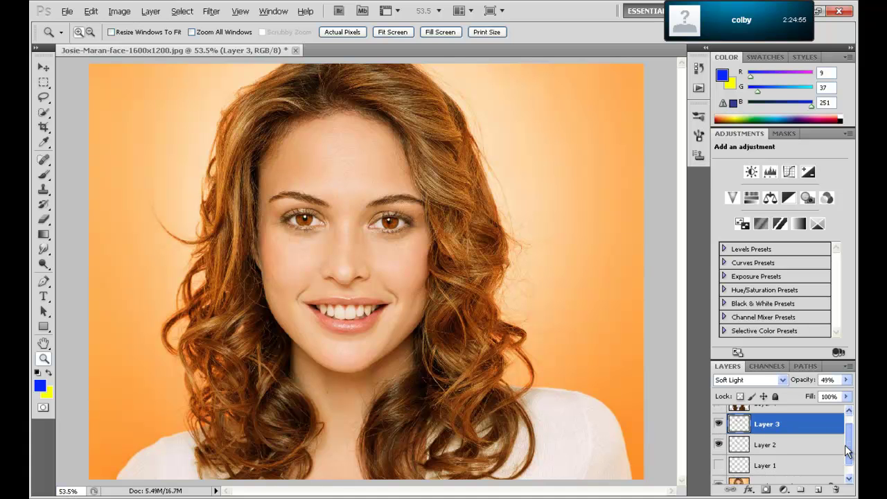
left_click(718, 455)
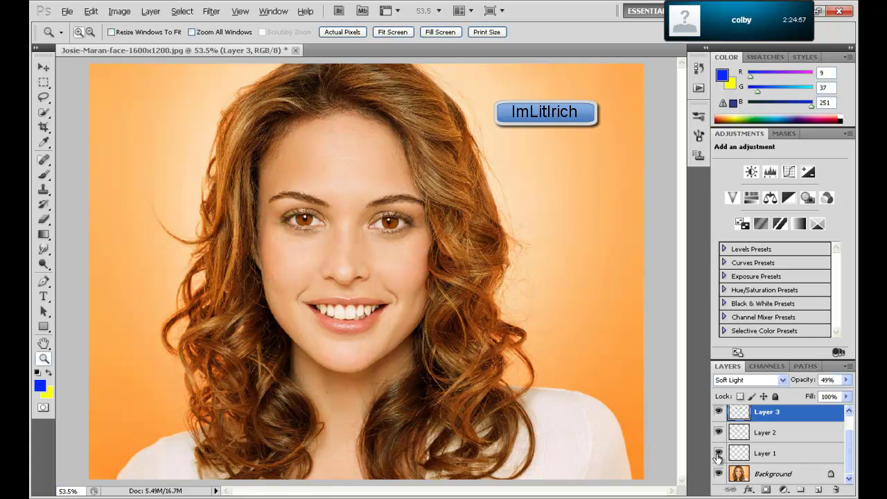